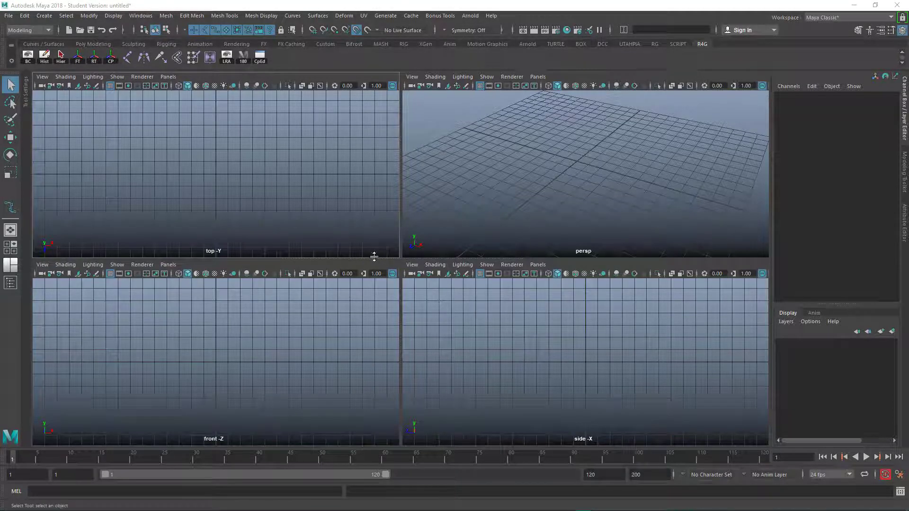
{"action": "middle_click_drag", "start_coordinate": [612, 186], "coordinate": [562, 166], "text": "alt"}
{"action": "mouse_move", "coordinate": [562, 166]}
{"action": "right_mouse_down", "text": "alt"}
{"action": "mouse_move", "coordinate": [576, 161]}
{"action": "mouse_move", "coordinate": [560, 154]}
{"action": "mouse_move", "coordinate": [578, 170]}
{"action": "mouse_move", "coordinate": [545, 160]}
{"action": "right_mouse_up", "text": "alt"}
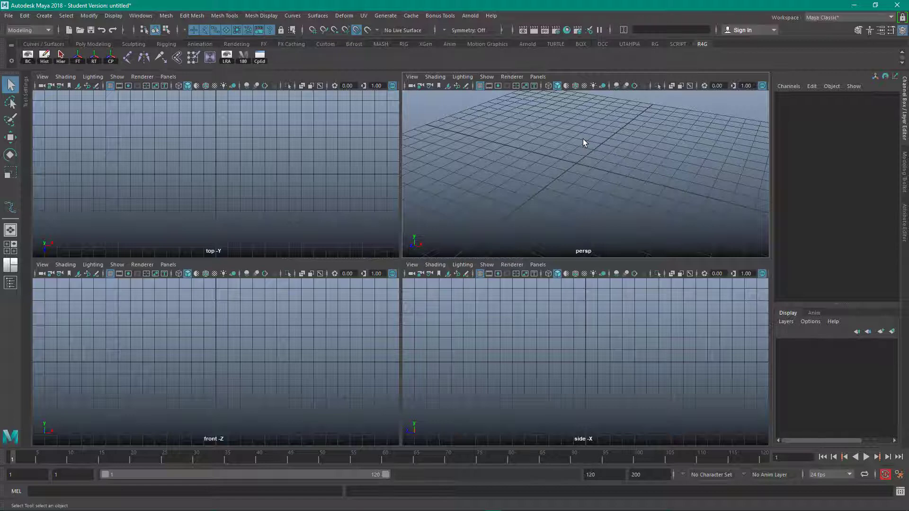
{"action": "left_click_drag", "start_coordinate": [563, 166], "coordinate": [523, 182], "text": "alt"}
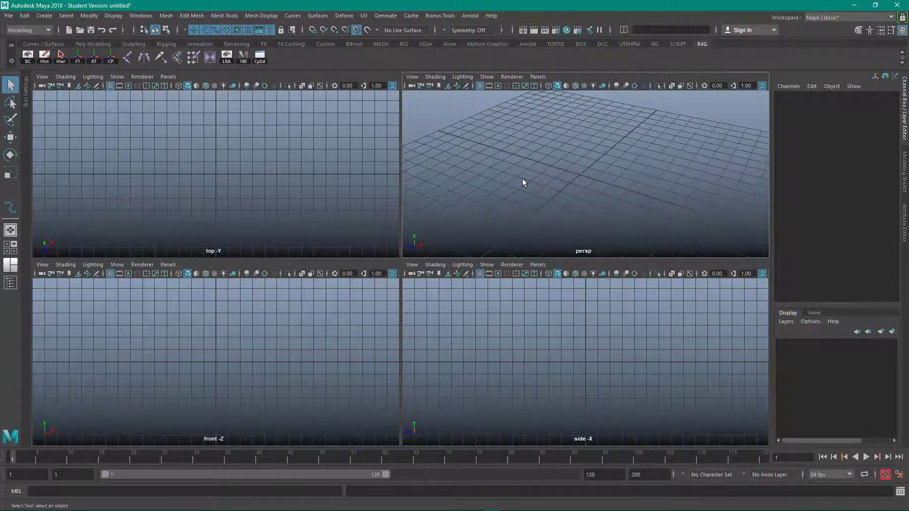
{"action": "right_click_drag", "start_coordinate": [523, 182], "coordinate": [545, 192], "text": "alt"}
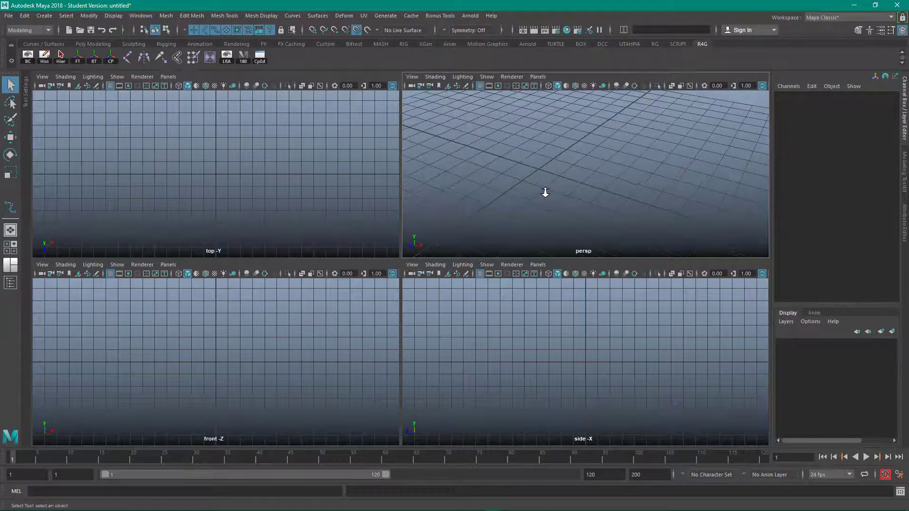
Step: Add the option shortcuts for the EP Curve Tool and the CV Curve Tool to the R4G shelf
{"action": "left_click", "coordinate": [44, 15]}
{"action": "mouse_move", "coordinate": [63, 86]}
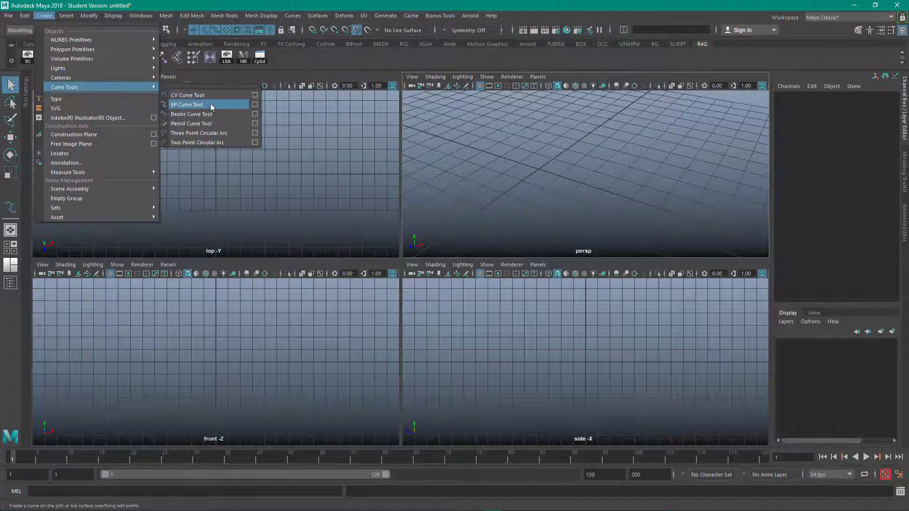
{"action": "left_click", "coordinate": [210, 89]}
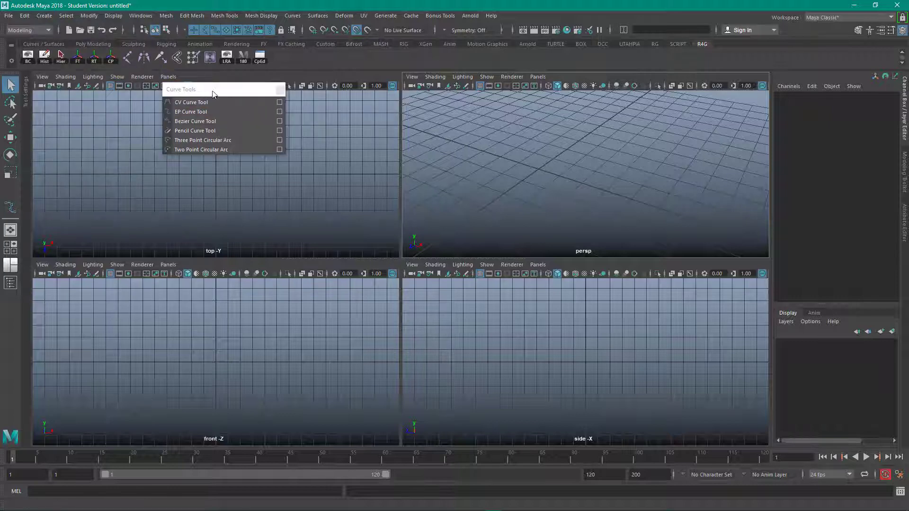
{"action": "left_click_drag", "start_coordinate": [209, 86], "coordinate": [326, 115]}
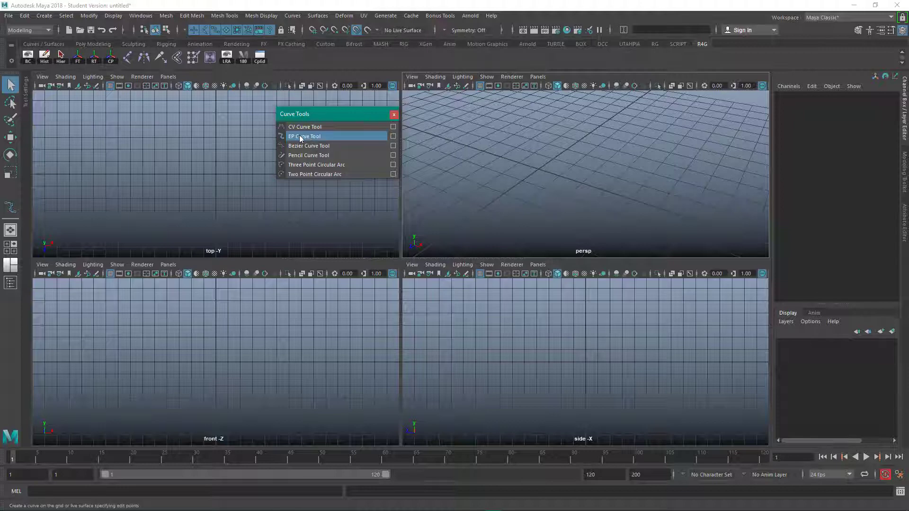
{"action": "left_click", "coordinate": [393, 138], "text": "ctrl+shift"}
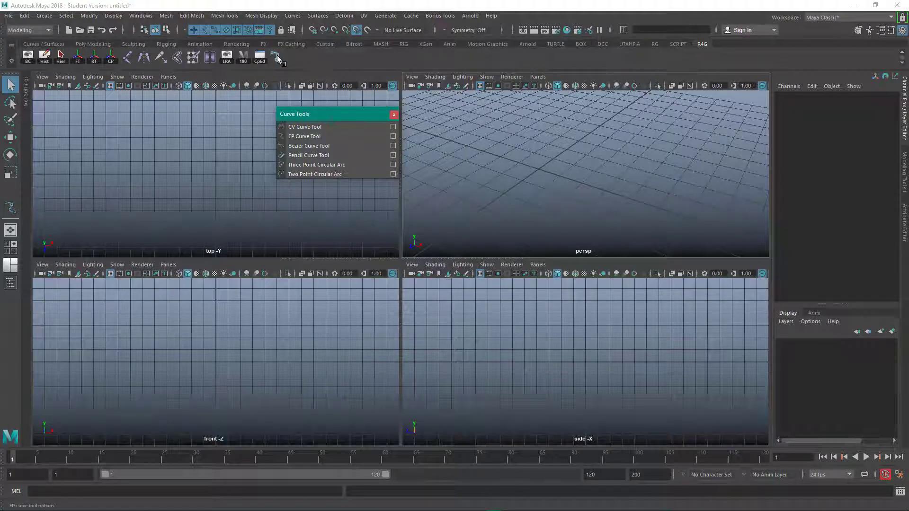
{"action": "left_click", "coordinate": [394, 127], "text": "ctrl+shift"}
{"action": "left_click", "coordinate": [394, 115]}
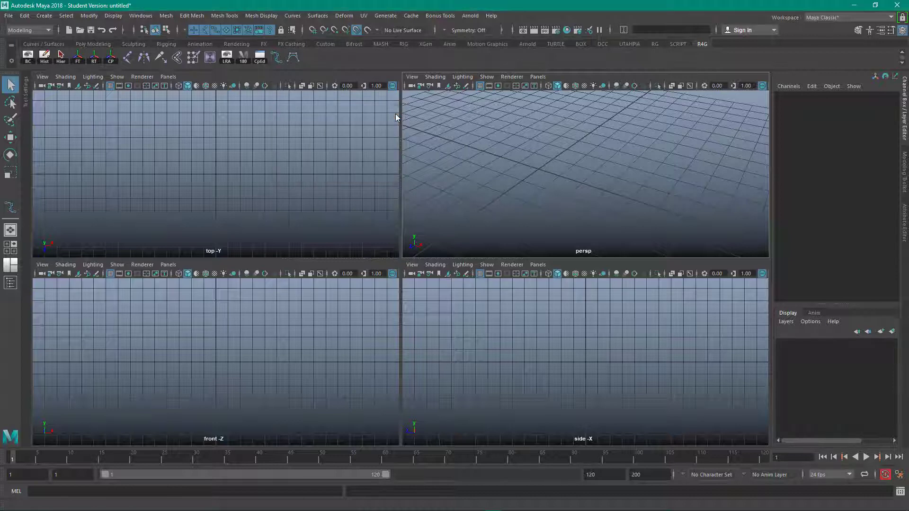
Step: Start a 3 Cubic EP curve in the top view, placing six edit points around a large loop that stays open at the upper side
{"action": "double_click", "coordinate": [276, 56]}
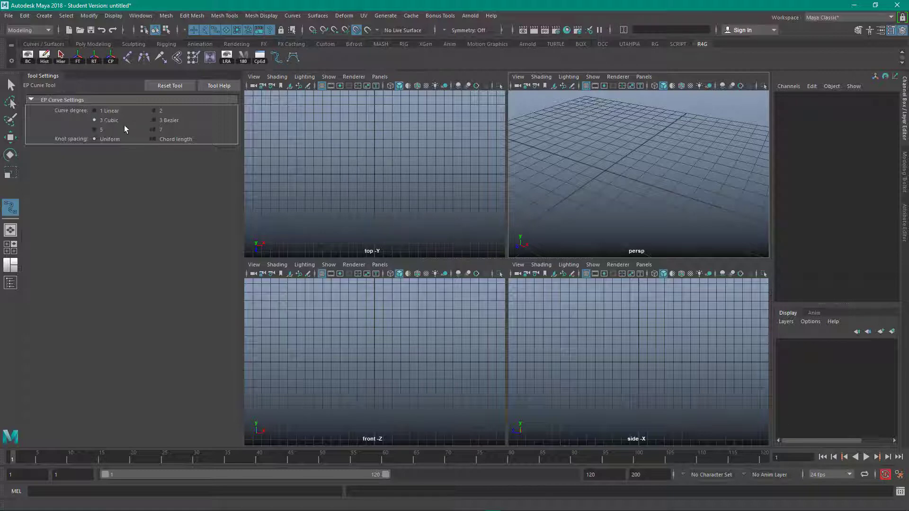
{"action": "left_click", "coordinate": [379, 130]}
{"action": "left_click", "coordinate": [320, 122]}
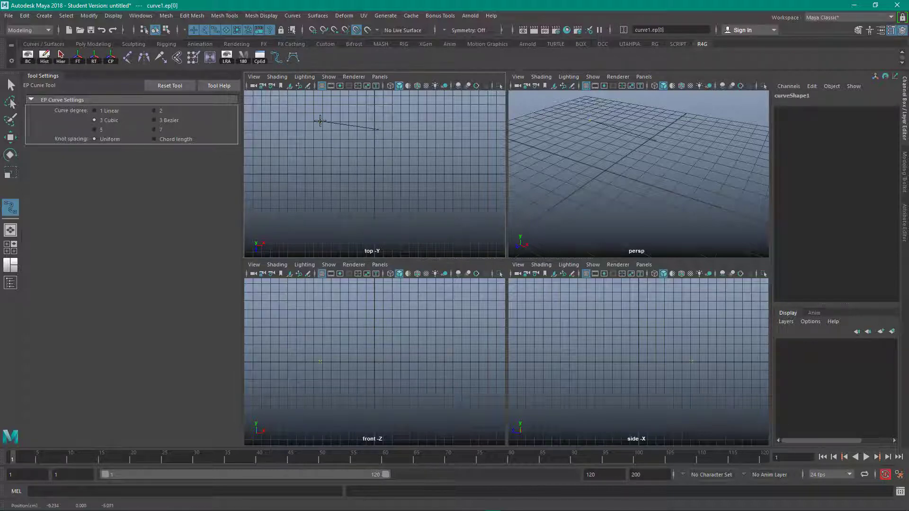
{"action": "left_click", "coordinate": [318, 176]}
{"action": "left_click", "coordinate": [380, 209]}
{"action": "left_click", "coordinate": [429, 162]}
{"action": "left_click", "coordinate": [421, 125]}
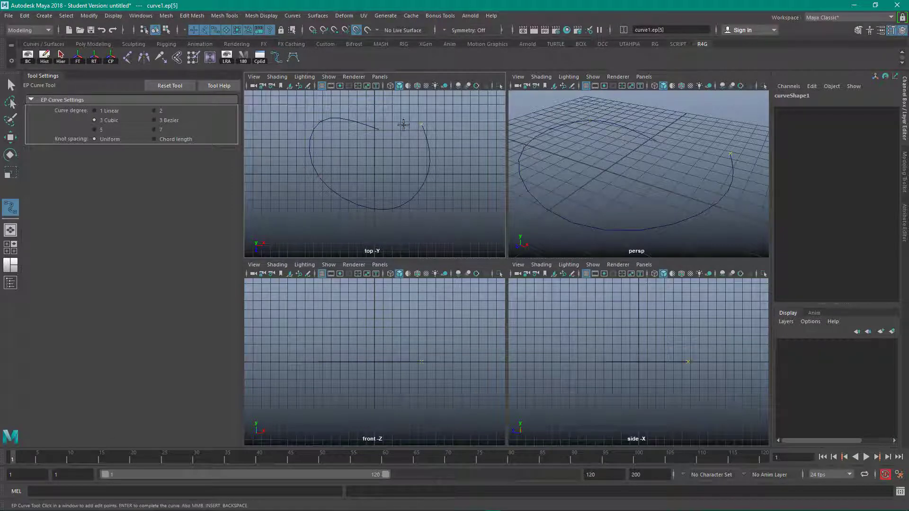
Step: Continue the EP curve with six points that bend back inside the loop and end near the starting point
{"action": "left_click", "coordinate": [397, 111]}
{"action": "left_click", "coordinate": [407, 162]}
{"action": "left_click", "coordinate": [365, 172]}
{"action": "left_click", "coordinate": [354, 149]}
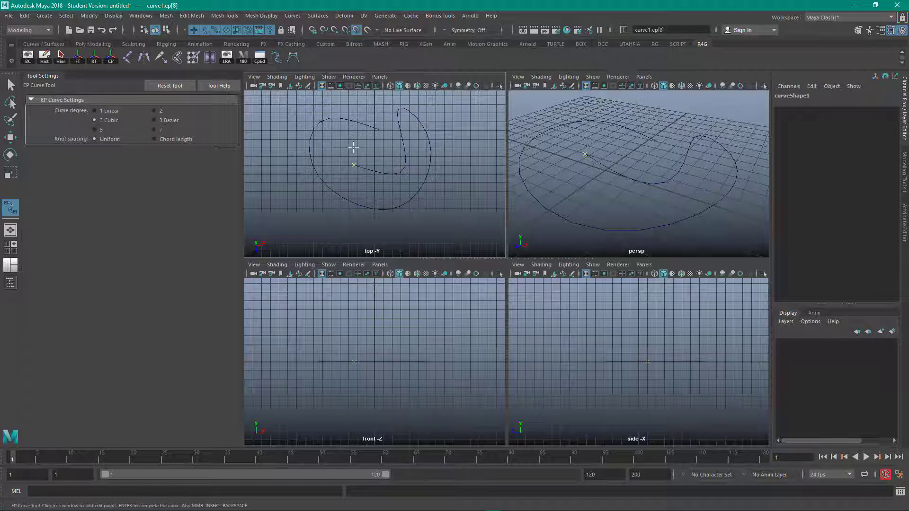
{"action": "left_click", "coordinate": [385, 153]}
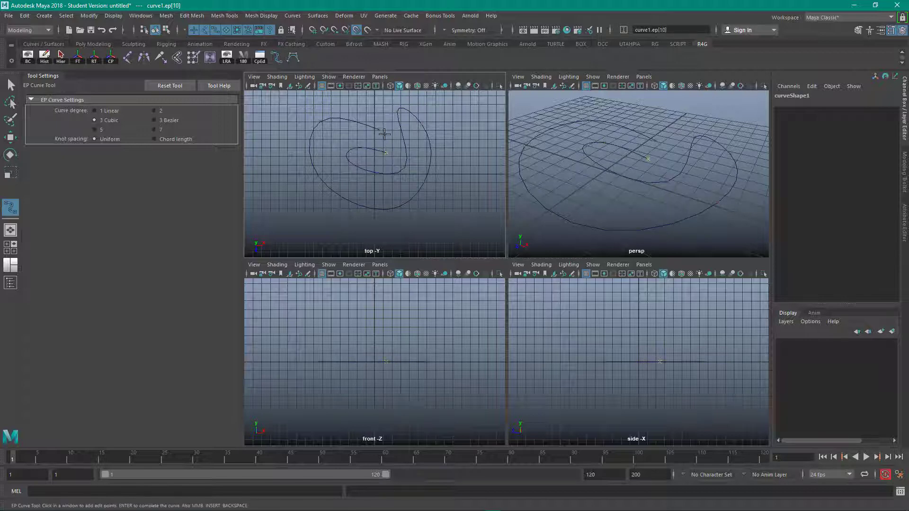
{"action": "left_click", "coordinate": [389, 136]}
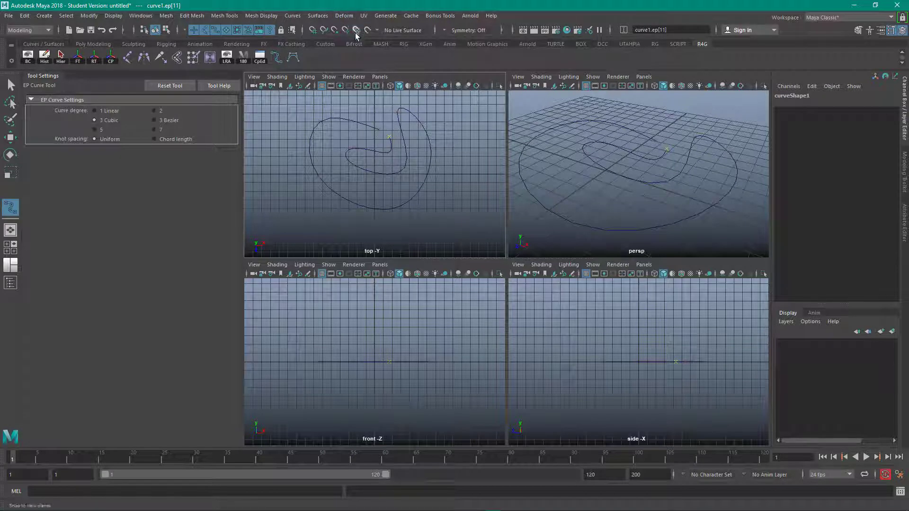
Step: Enable snapping to points, place the final edit point exactly on the curve's start, and finish the curve
{"action": "left_click", "coordinate": [335, 30]}
{"action": "left_click", "coordinate": [379, 129]}
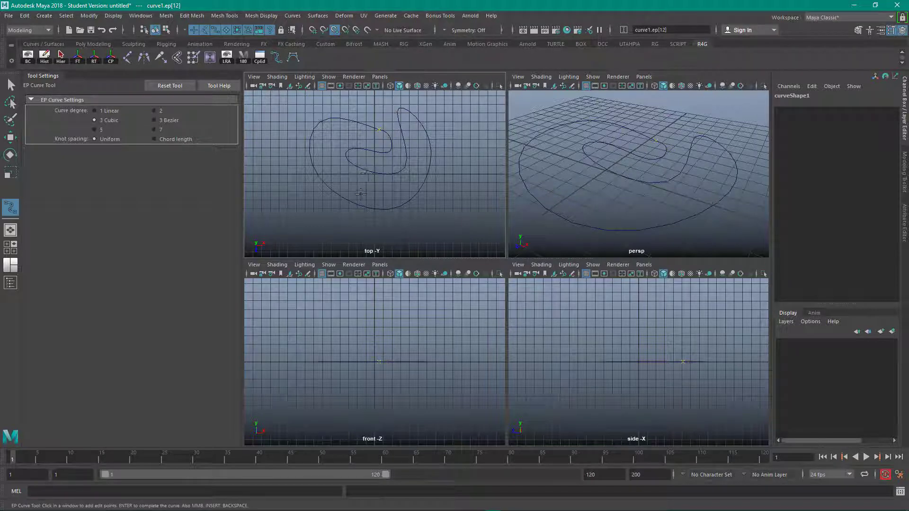
{"action": "key", "text": "q"}
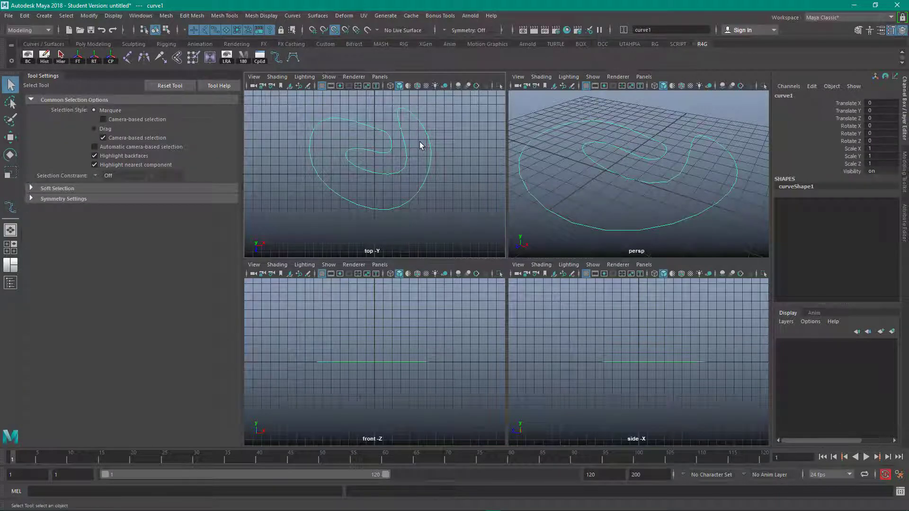
Step: Deselect the curve, switch to component selection and return to object selection
{"action": "left_click", "coordinate": [434, 135]}
{"action": "left_click", "coordinate": [396, 178]}
{"action": "left_click", "coordinate": [166, 30]}
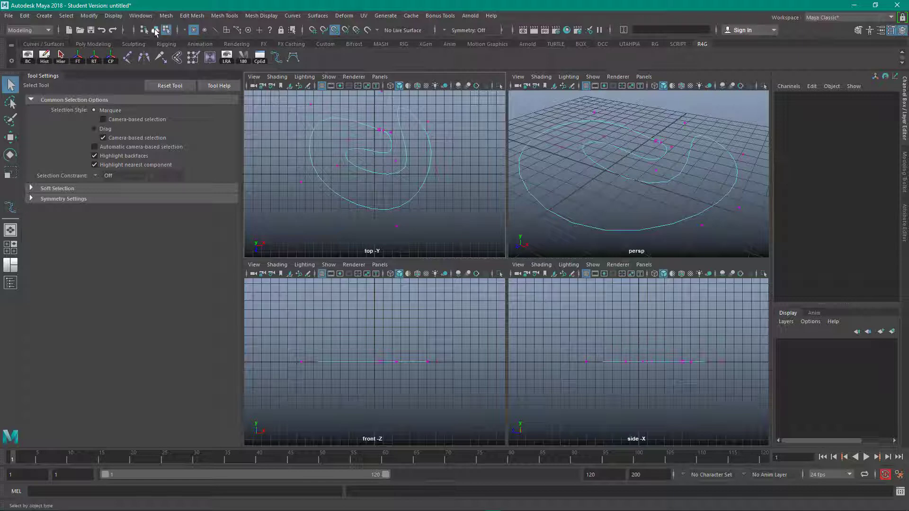
{"action": "left_click", "coordinate": [155, 30]}
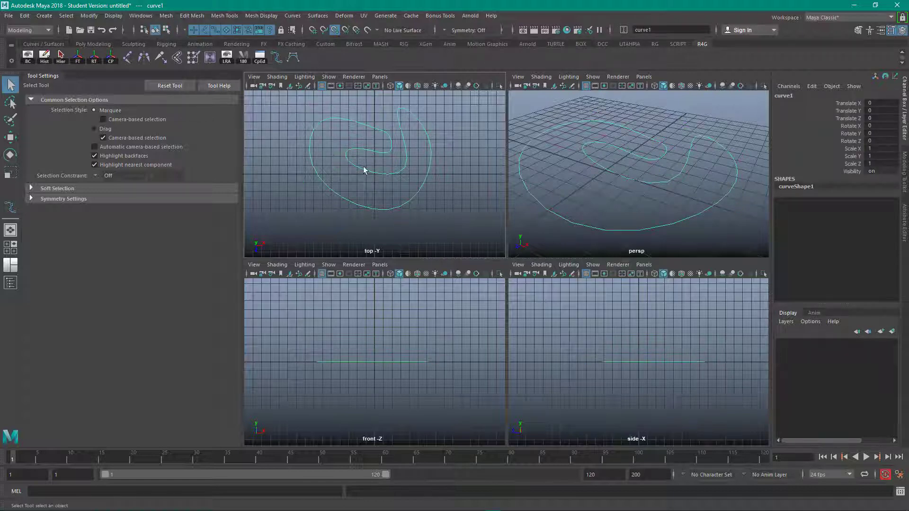
Step: Show the curve's control vertices in the top view, lower the upper-left vertex slightly and move the lower-left one outward to about X -9.2, Z 2.2
{"action": "middle_click_drag", "start_coordinate": [334, 156], "coordinate": [333, 167], "text": "alt"}
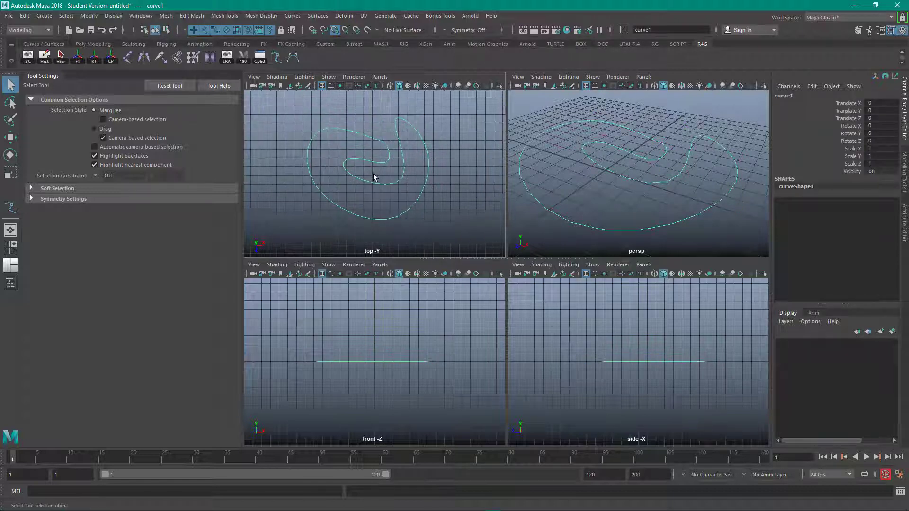
{"action": "right_click_drag", "start_coordinate": [373, 175], "coordinate": [379, 166], "text": "alt"}
{"action": "middle_click_drag", "start_coordinate": [365, 164], "coordinate": [362, 163], "text": "alt"}
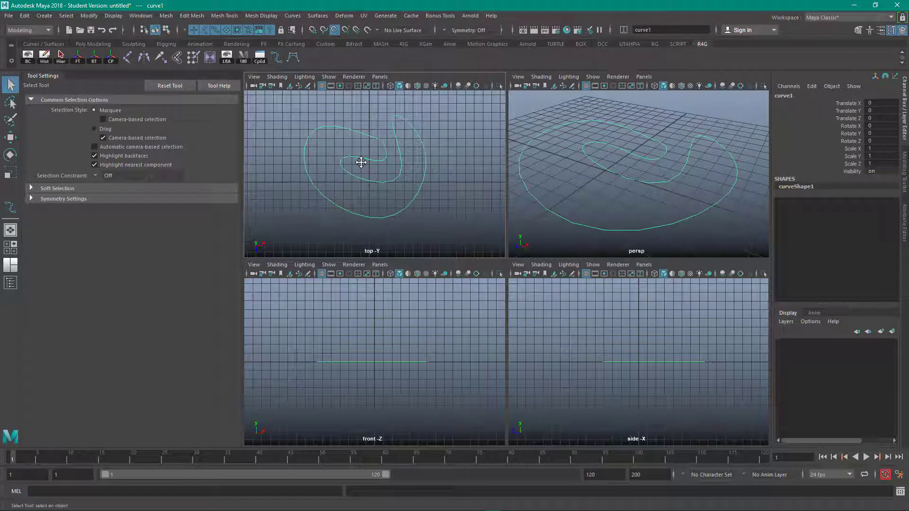
{"action": "right_click", "coordinate": [374, 139]}
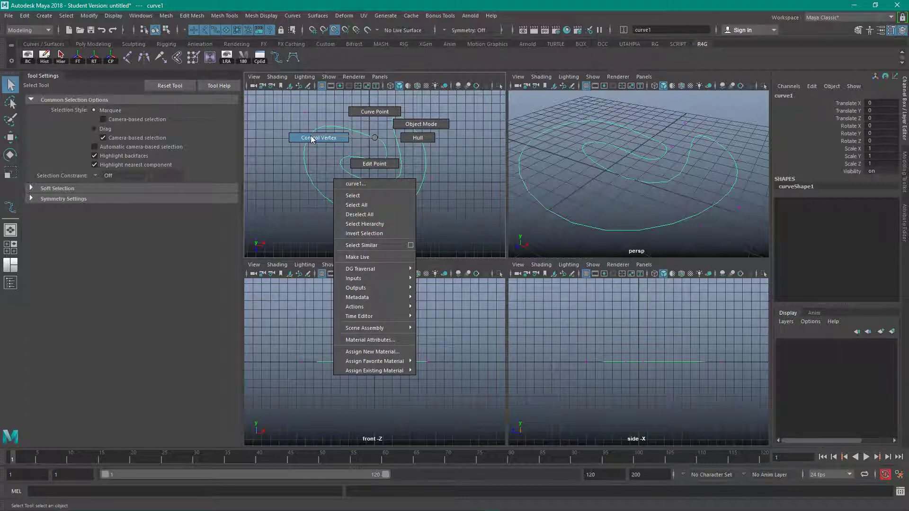
{"action": "right_click_drag", "start_coordinate": [312, 138], "coordinate": [311, 139]}
{"action": "left_click_drag", "start_coordinate": [296, 107], "coordinate": [317, 121]}
{"action": "key", "text": "w"}
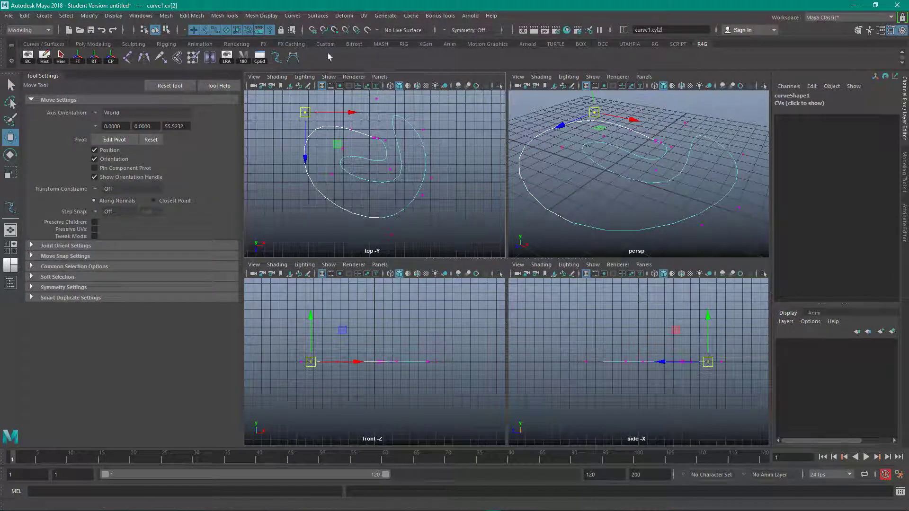
{"action": "left_click_drag", "start_coordinate": [303, 115], "coordinate": [304, 125]}
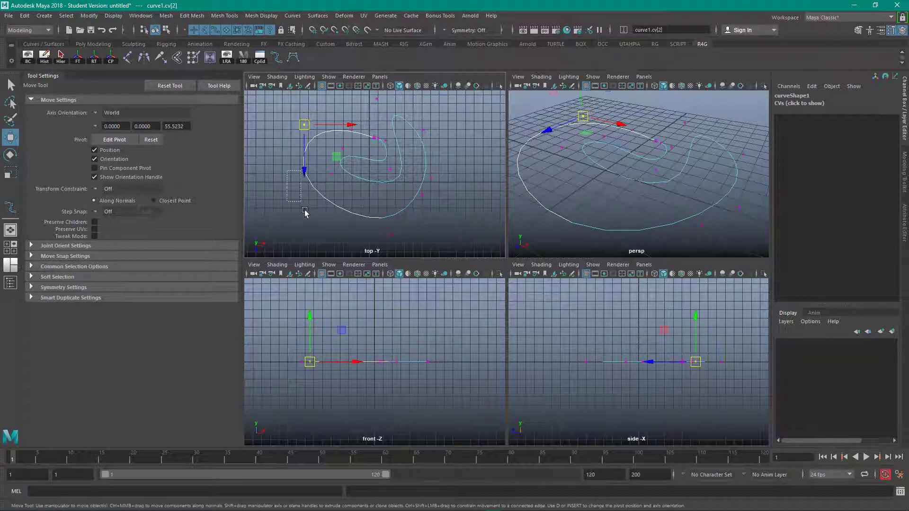
{"action": "left_click_drag", "start_coordinate": [305, 212], "coordinate": [290, 199]}
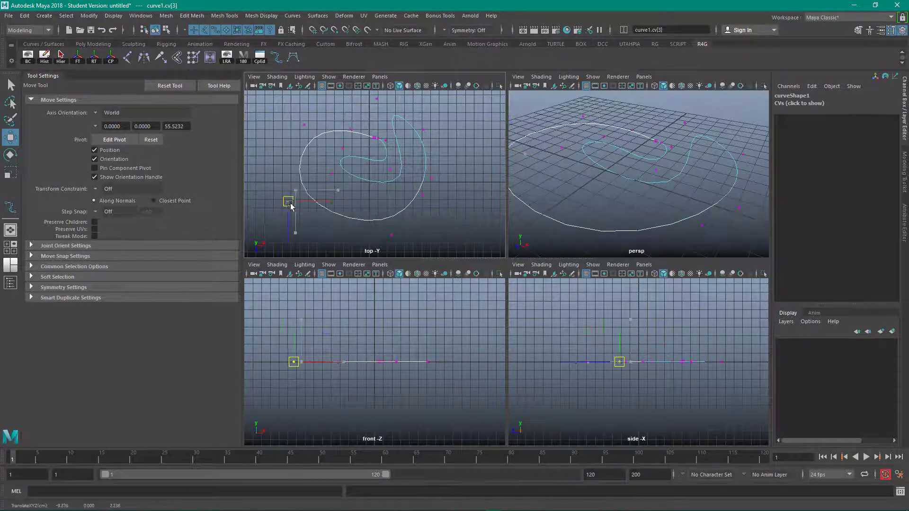
Step: Move the curve's lower-right control vertex outward to about X 10.5, Z -0.2 and shift the vertices at the start/end junction slightly to the left
{"action": "left_click", "coordinate": [425, 197]}
{"action": "left_click_drag", "start_coordinate": [427, 200], "coordinate": [460, 182]}
{"action": "left_click", "coordinate": [431, 179]}
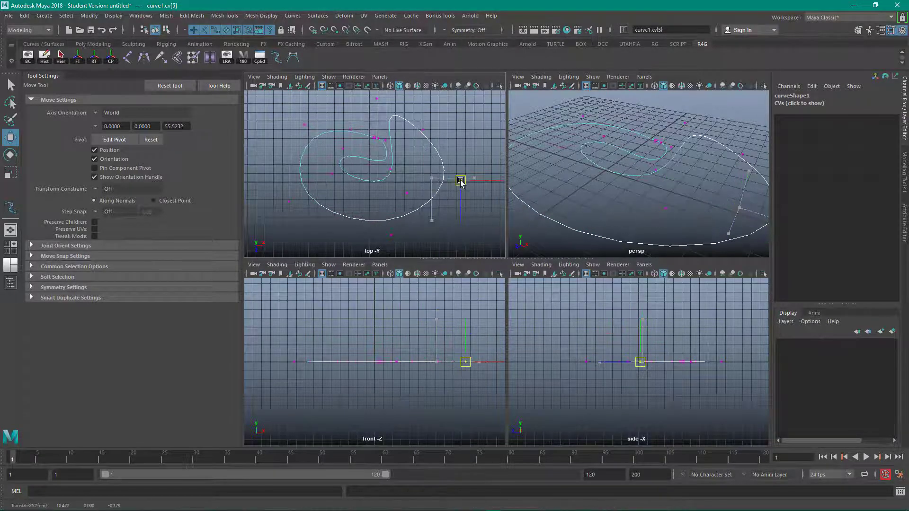
{"action": "left_click", "coordinate": [376, 138]}
{"action": "left_click_drag", "start_coordinate": [374, 135], "coordinate": [351, 133]}
{"action": "left_click", "coordinate": [367, 149]}
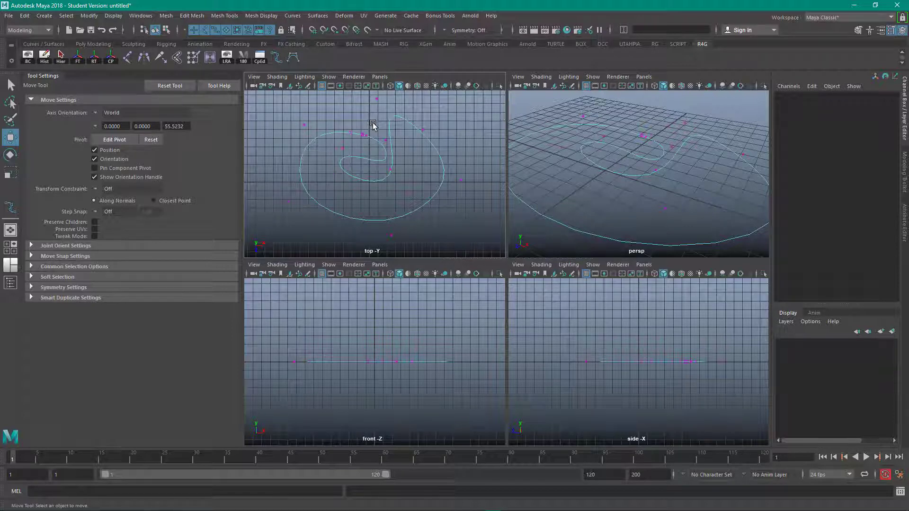
Step: Return the curve to object mode and toggle between component and object selection, ending in component selection
{"action": "right_click", "coordinate": [371, 138]}
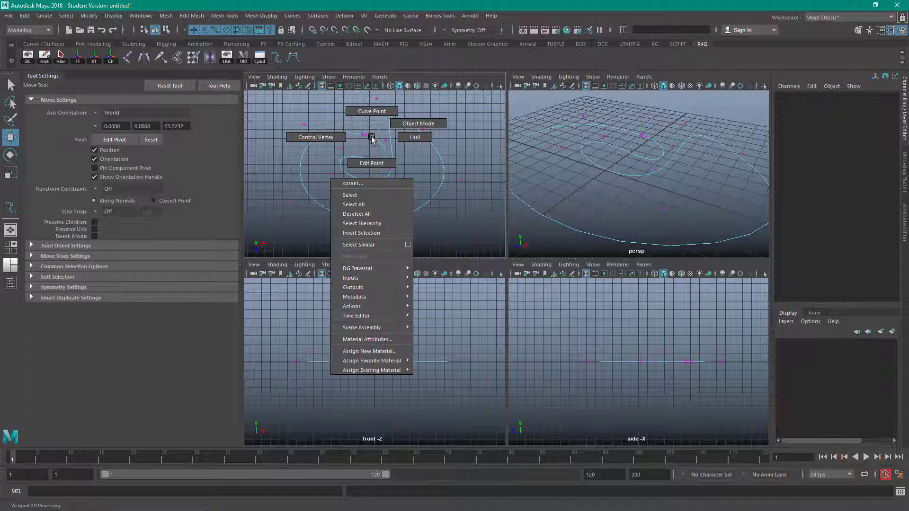
{"action": "left_click", "coordinate": [417, 124]}
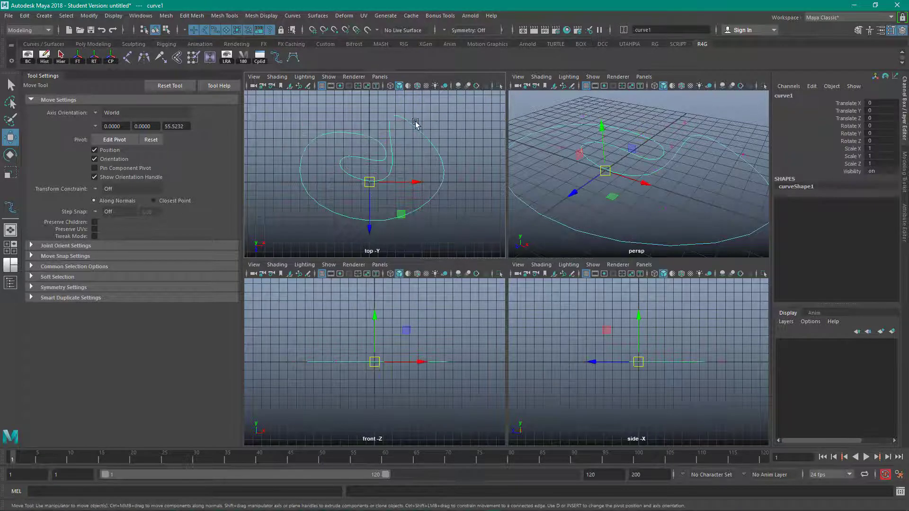
{"action": "right_click", "coordinate": [365, 135]}
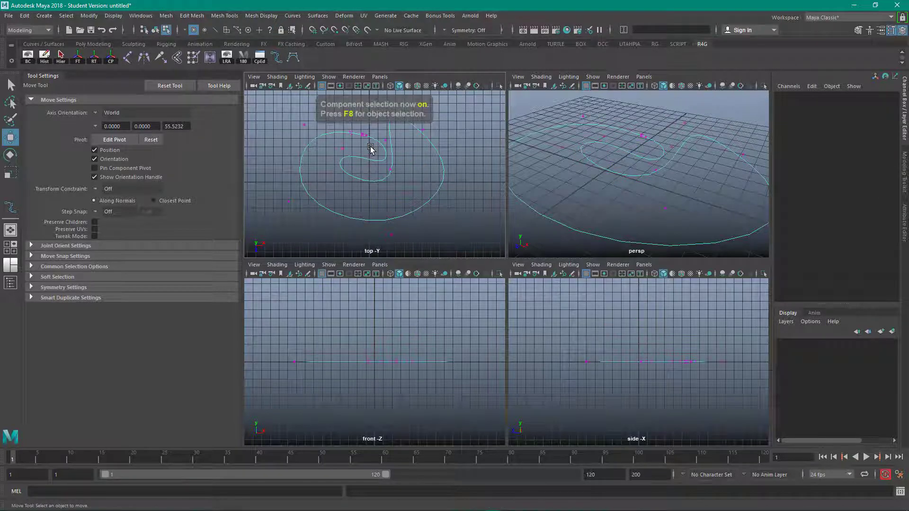
{"action": "key", "text": "F8"}
{"action": "key", "text": "F8"}
{"action": "key", "text": "F8"}
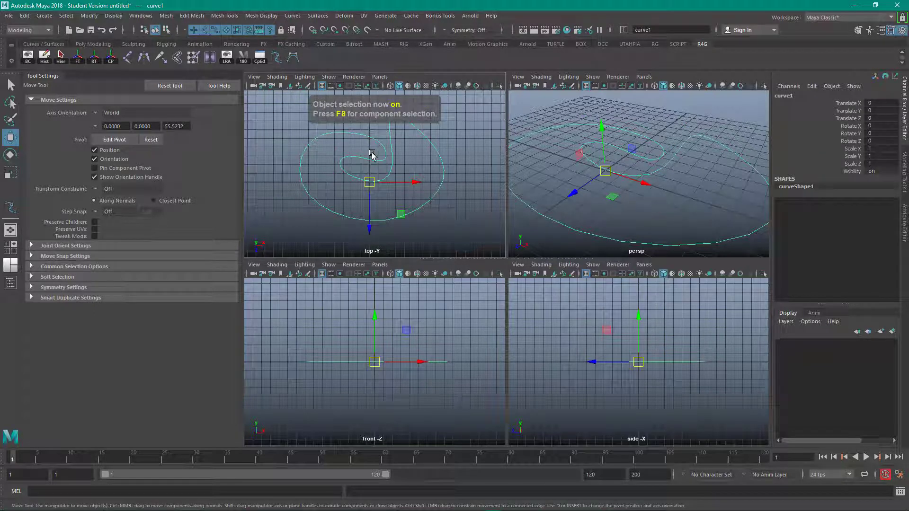
{"action": "key", "text": "F8"}
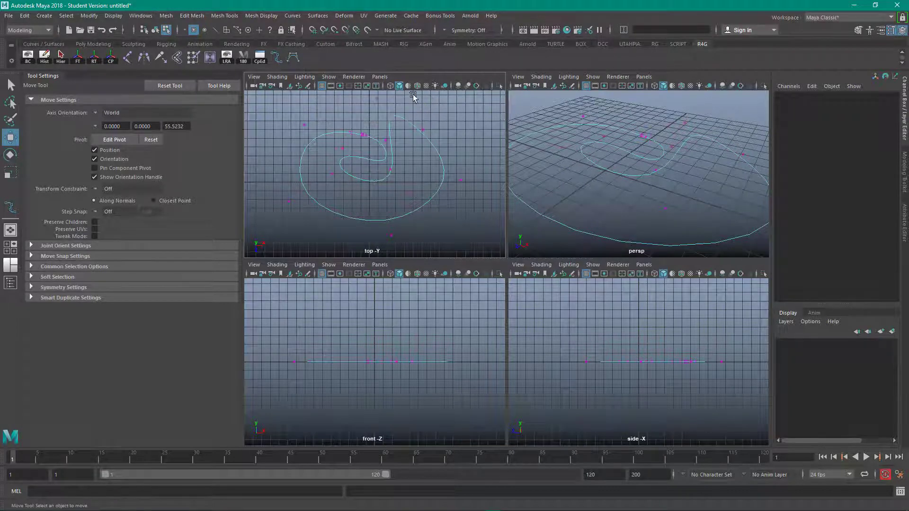
Step: Switch the curve to curve-point selection and pick a point on its upper-right section, just past the upper tip
{"action": "right_click", "coordinate": [392, 157]}
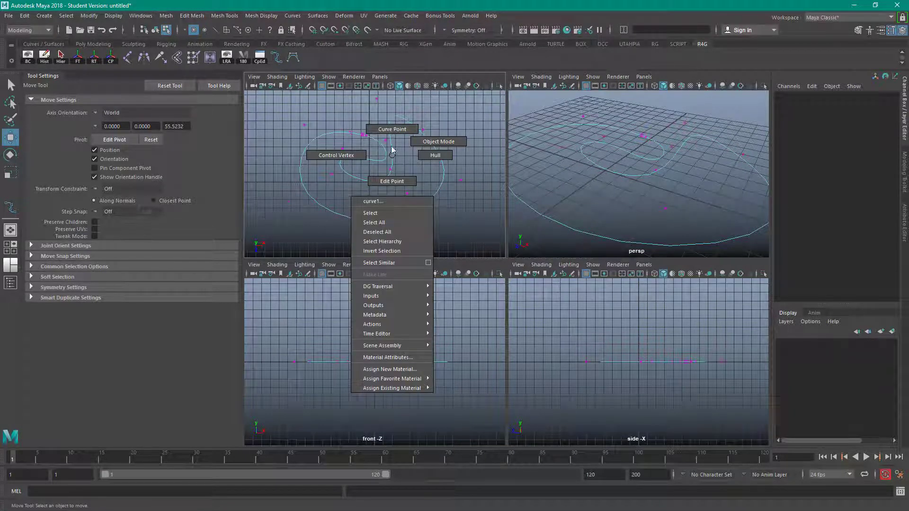
{"action": "left_click", "coordinate": [390, 128]}
{"action": "left_click_drag", "start_coordinate": [381, 111], "coordinate": [456, 221]}
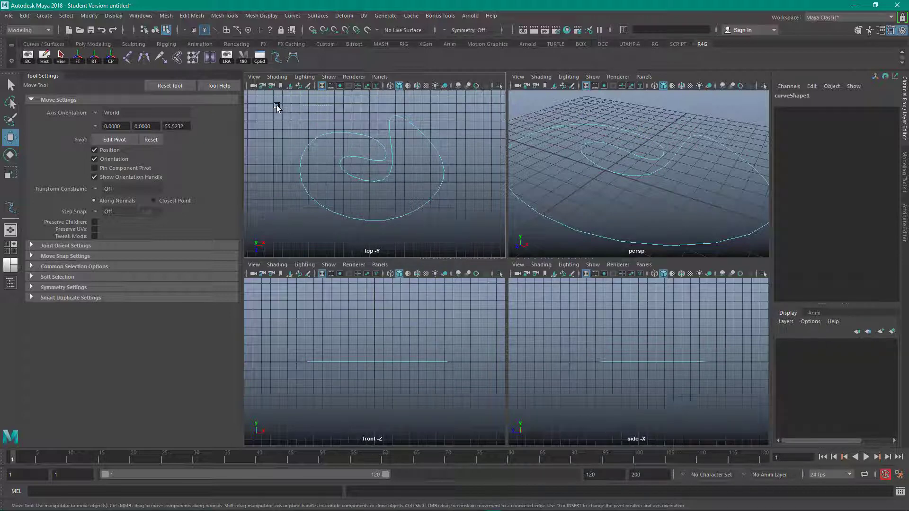
{"action": "left_click_drag", "start_coordinate": [277, 108], "coordinate": [459, 242]}
{"action": "left_click_drag", "start_coordinate": [370, 132], "coordinate": [381, 152]}
{"action": "left_click", "coordinate": [392, 116]}
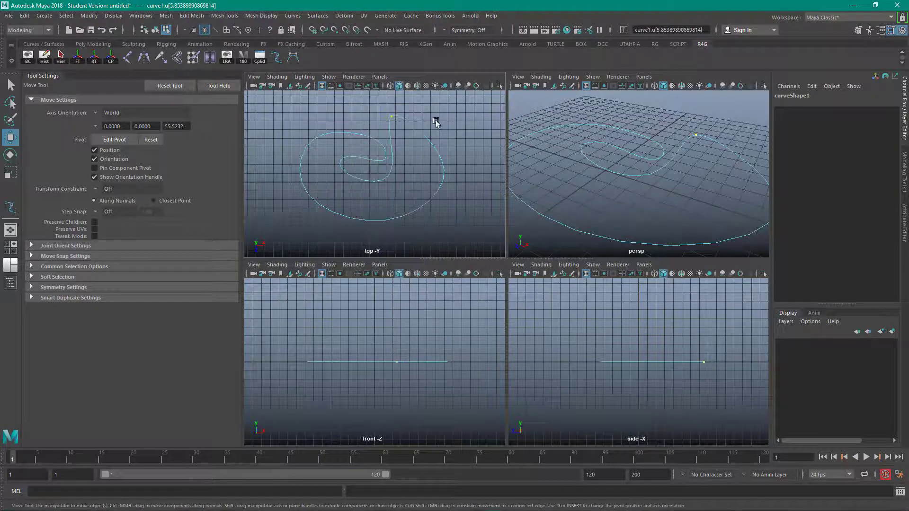
{"action": "left_click", "coordinate": [413, 128]}
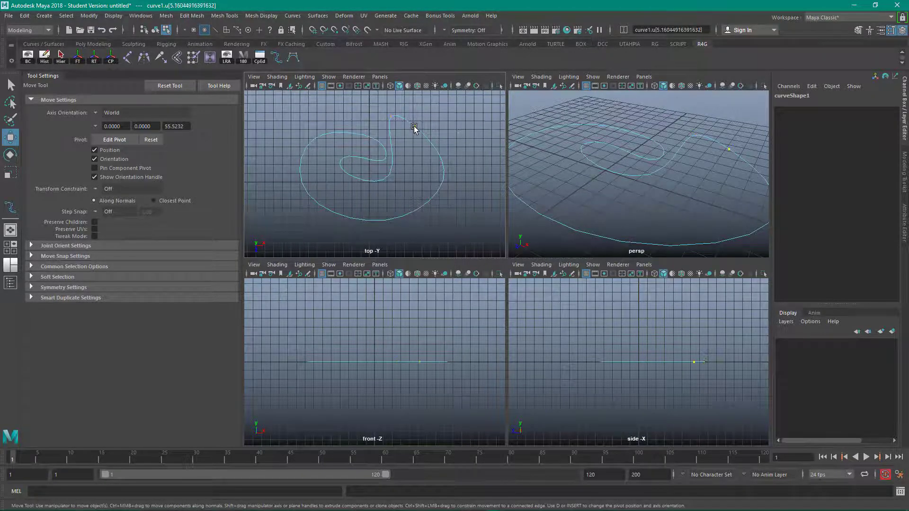
Step: Pick several curve points along the right side and bottom of the curve in the top view
{"action": "left_click", "coordinate": [443, 167]}
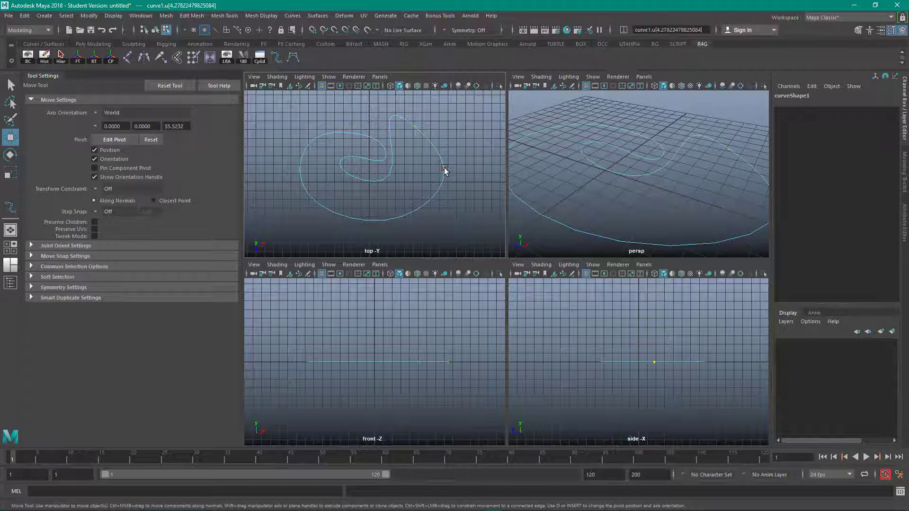
{"action": "left_click", "coordinate": [438, 198]}
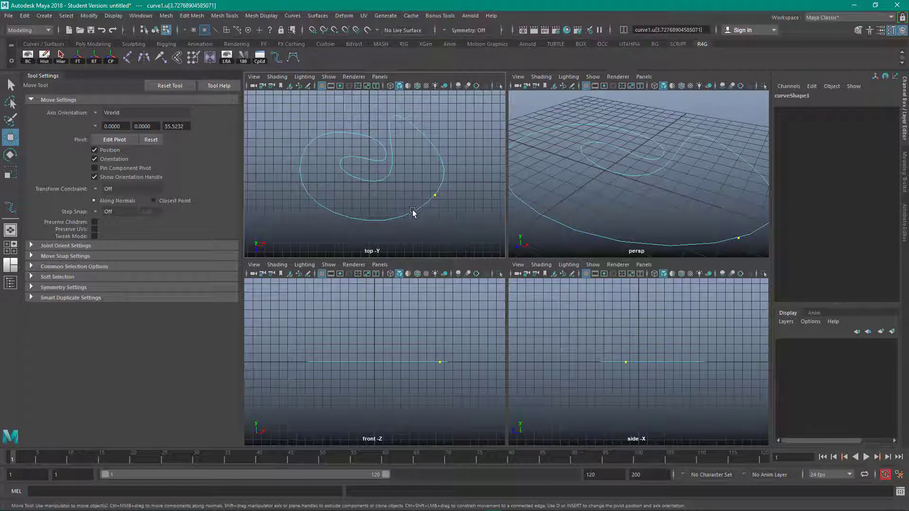
{"action": "left_click", "coordinate": [363, 219]}
{"action": "right_click_drag", "start_coordinate": [331, 197], "coordinate": [331, 197]}
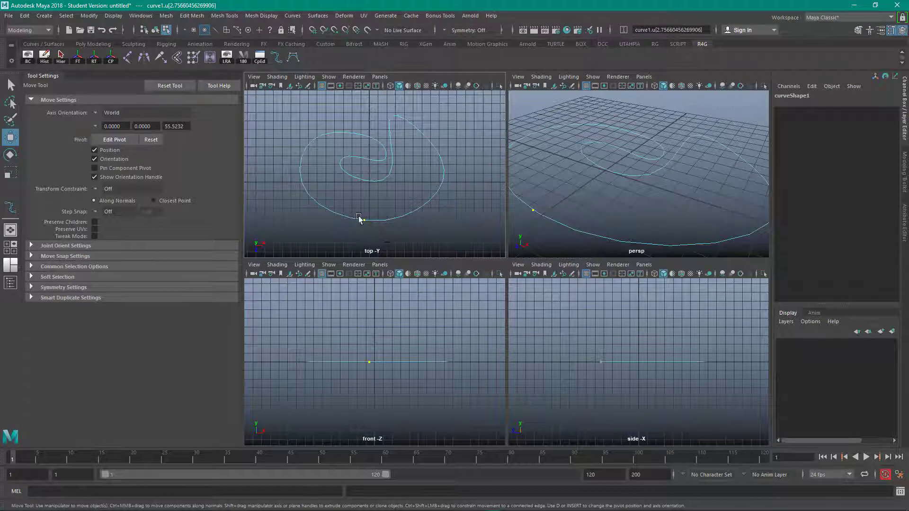
{"action": "left_click", "coordinate": [399, 218]}
{"action": "left_click", "coordinate": [410, 214]}
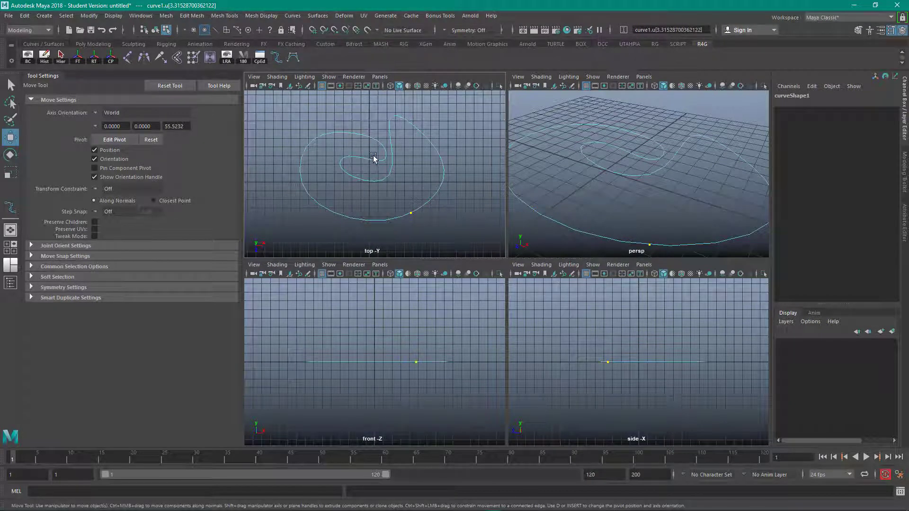
Step: Switch the curve to edit points, shift the edit point at its upper-left section slightly and clear the selection
{"action": "right_click", "coordinate": [376, 142]}
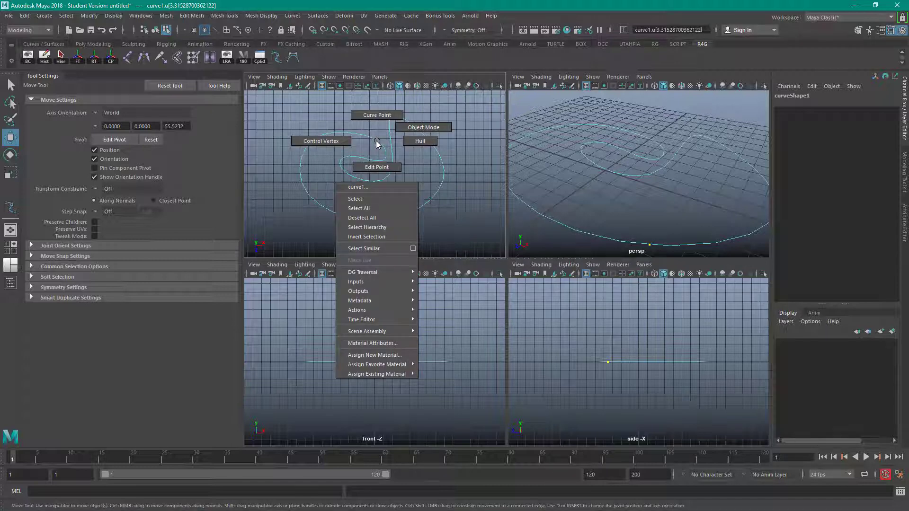
{"action": "left_click", "coordinate": [376, 166]}
{"action": "mouse_move", "coordinate": [358, 124]}
{"action": "left_mouse_down"}
{"action": "mouse_move", "coordinate": [366, 146]}
{"action": "mouse_move", "coordinate": [349, 134]}
{"action": "left_mouse_up"}
{"action": "left_click", "coordinate": [348, 192]}
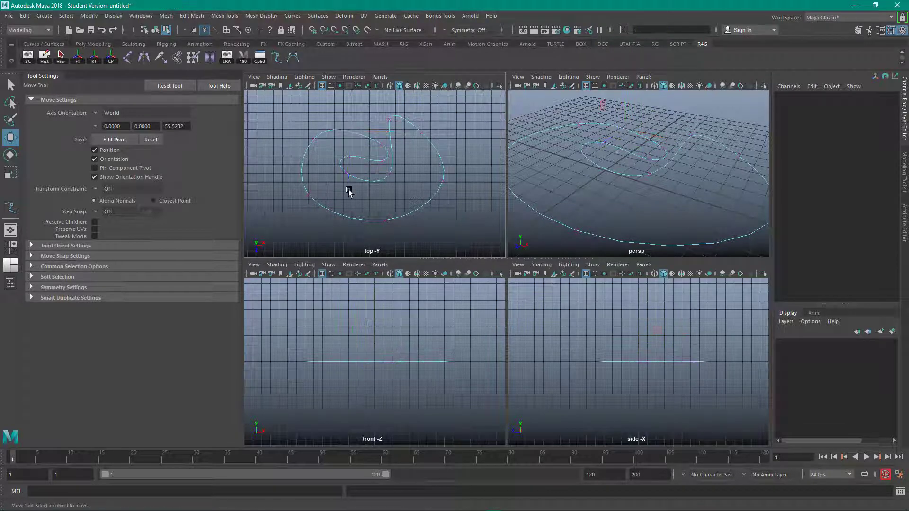
Step: Select all of the curve's control vertices through its hull, then switch to control vertex display and clear the selection
{"action": "right_click", "coordinate": [423, 133]}
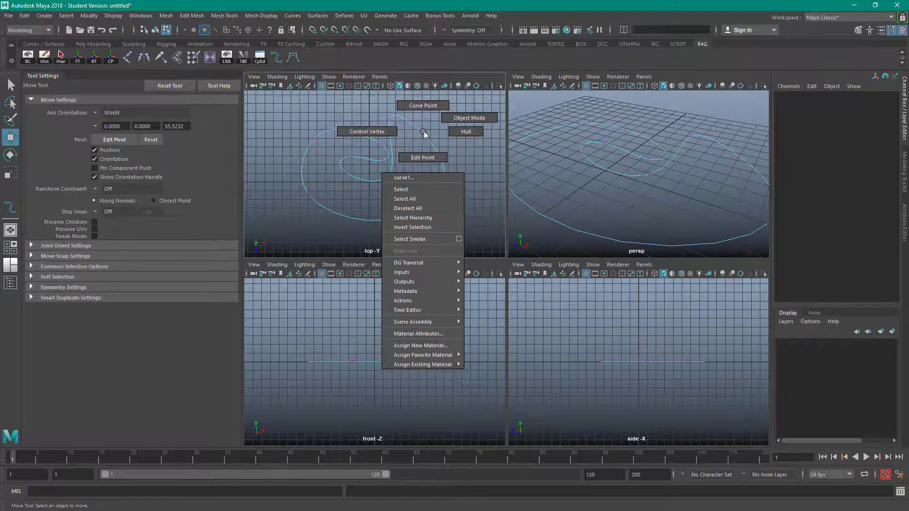
{"action": "left_click", "coordinate": [469, 132]}
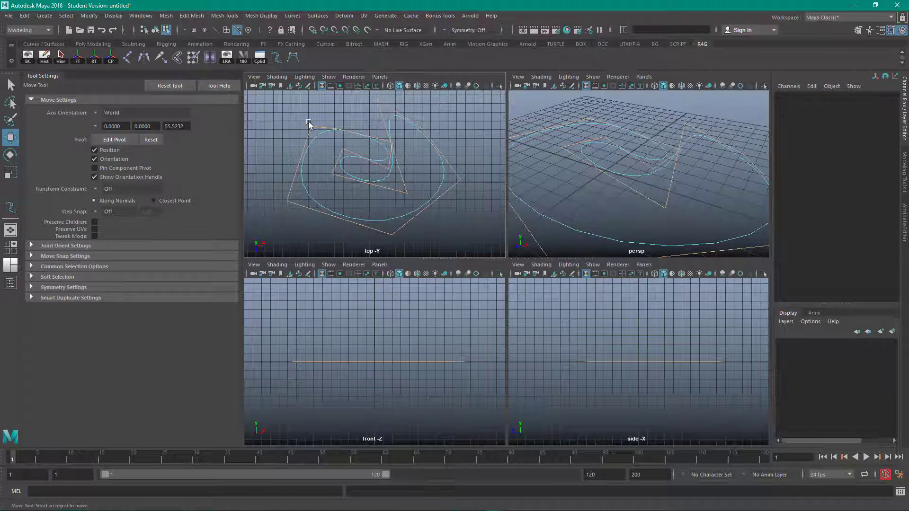
{"action": "left_click", "coordinate": [459, 182]}
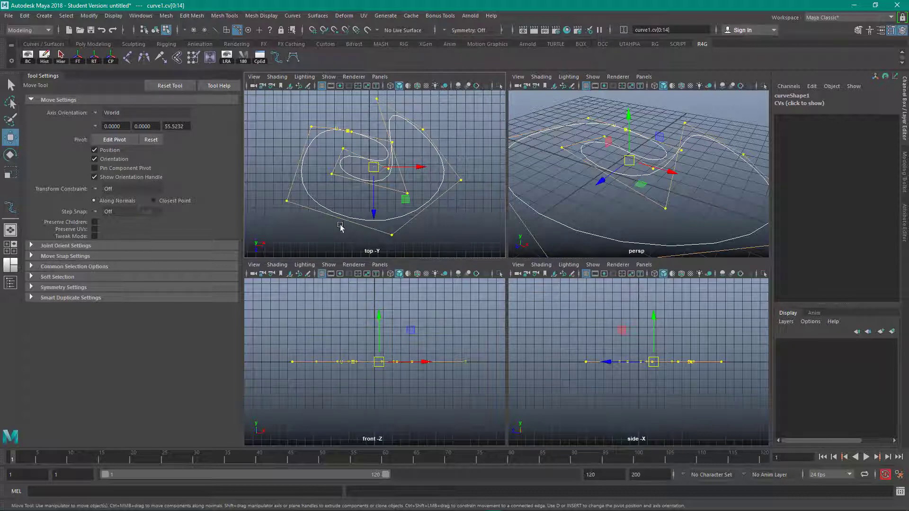
{"action": "right_click", "coordinate": [453, 189]}
{"action": "right_click_drag", "start_coordinate": [453, 187], "coordinate": [410, 188]}
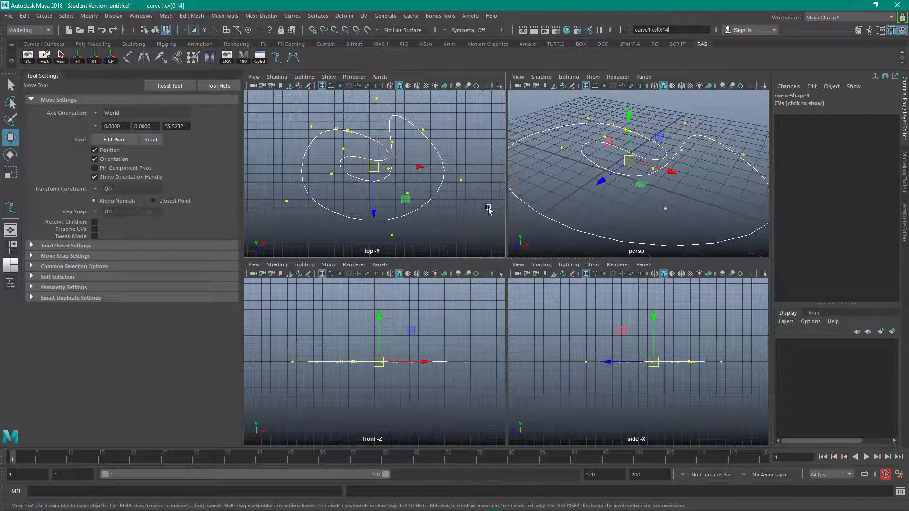
{"action": "left_click", "coordinate": [463, 158]}
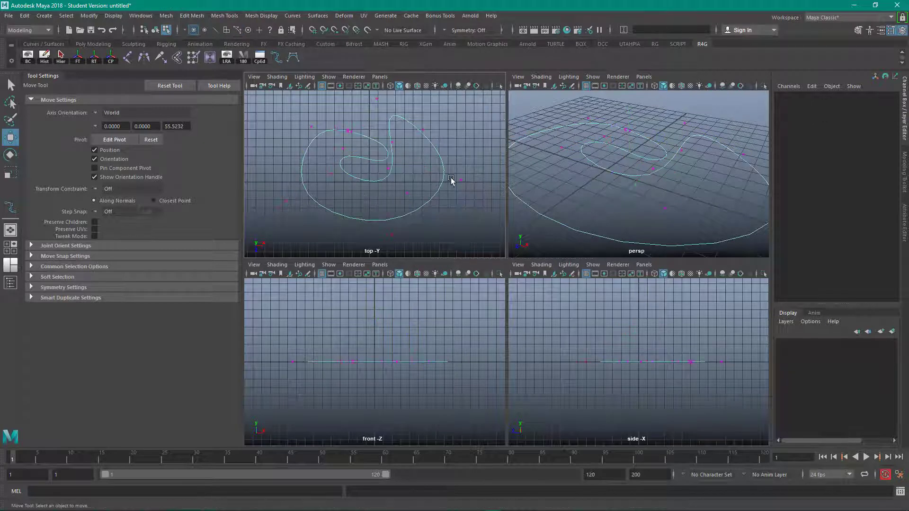
Step: Show the curve's hull again and return to object selection
{"action": "right_click", "coordinate": [440, 164]}
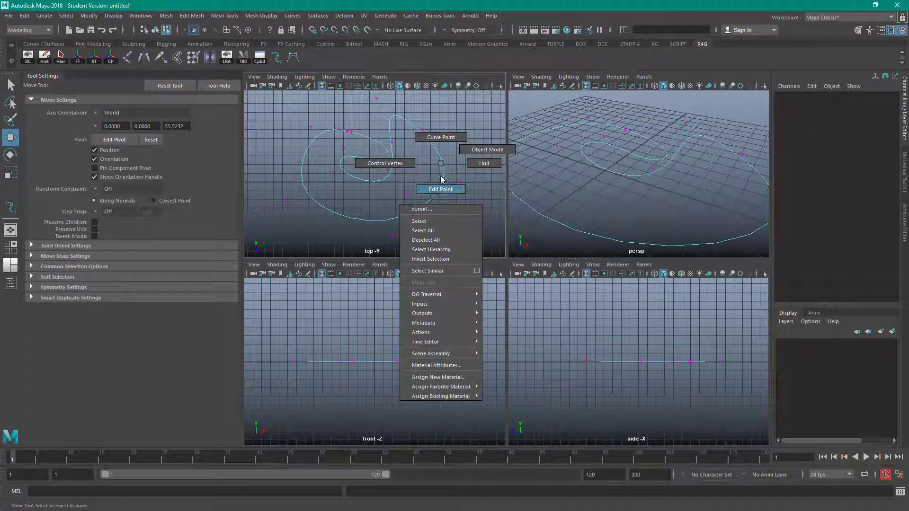
{"action": "right_click_drag", "start_coordinate": [439, 165], "coordinate": [483, 163]}
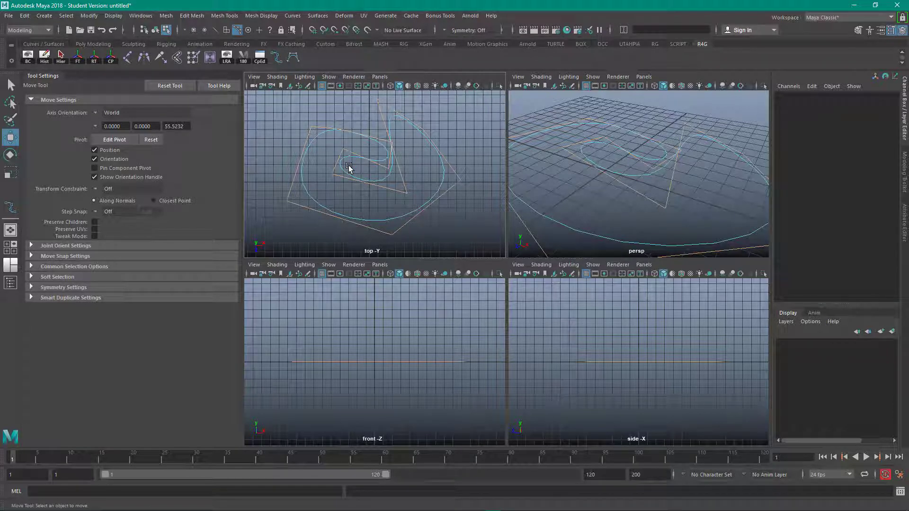
{"action": "key", "text": "F8"}
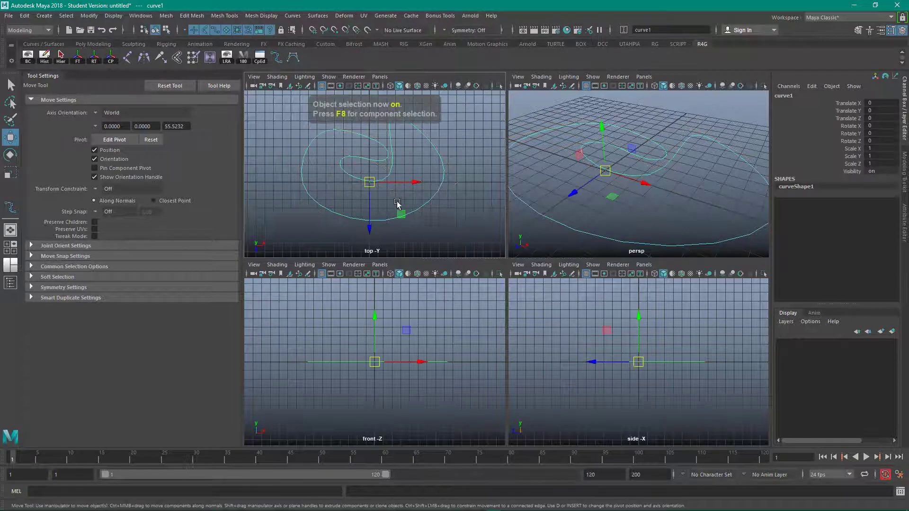
Step: Draw a closed four-sided EP curve of degree 1 Linear in the empty area beside the first curve in the top view
{"action": "right_click_drag", "start_coordinate": [397, 205], "coordinate": [303, 174], "text": "alt"}
{"action": "middle_click_drag", "start_coordinate": [303, 174], "coordinate": [371, 170], "text": "alt"}
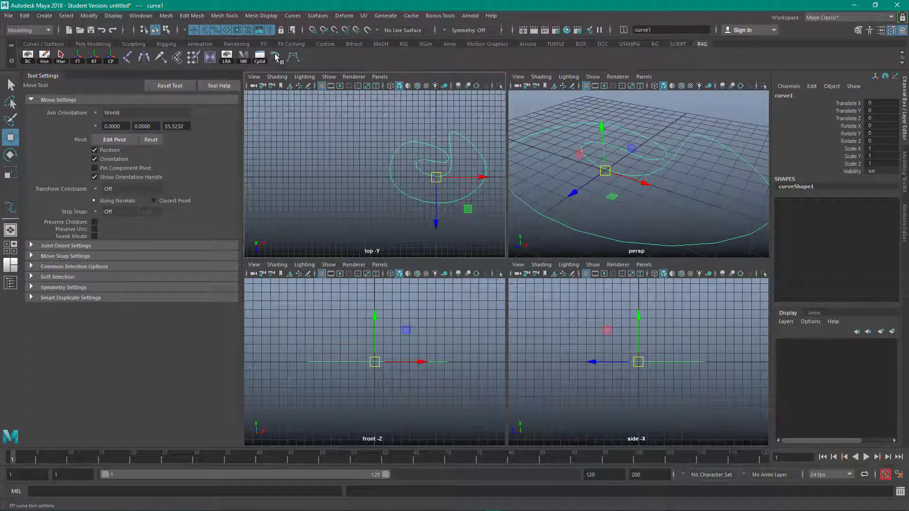
{"action": "left_click", "coordinate": [277, 56]}
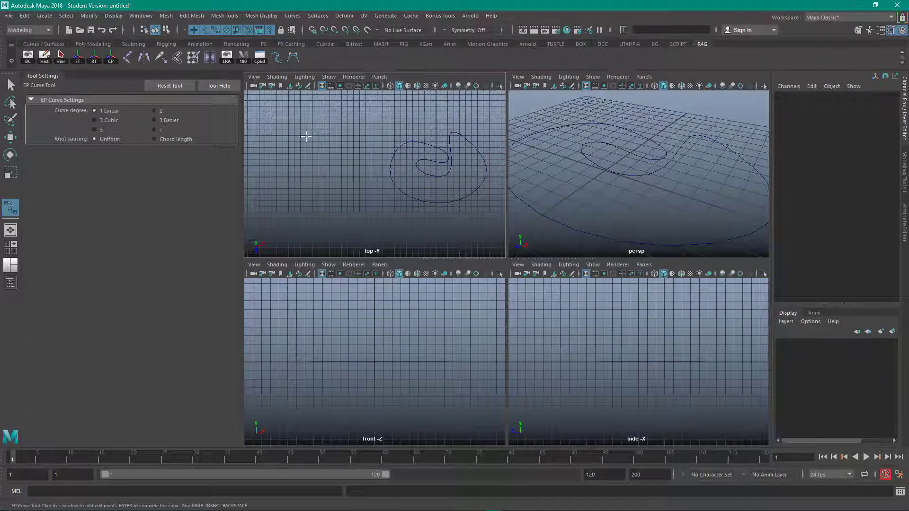
{"action": "left_click", "coordinate": [316, 124]}
{"action": "left_click", "coordinate": [280, 165]}
{"action": "left_click", "coordinate": [304, 197]}
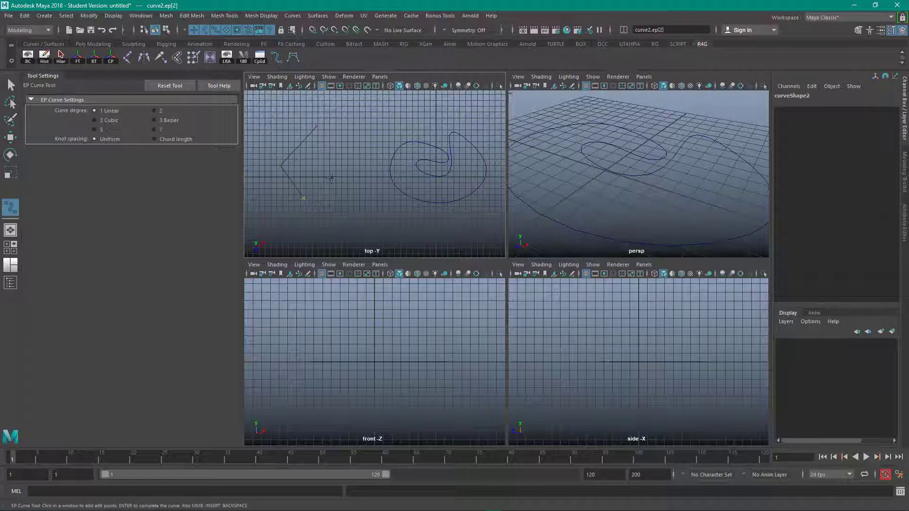
{"action": "left_click", "coordinate": [343, 162]}
{"action": "left_click", "coordinate": [317, 126]}
{"action": "key", "text": "w"}
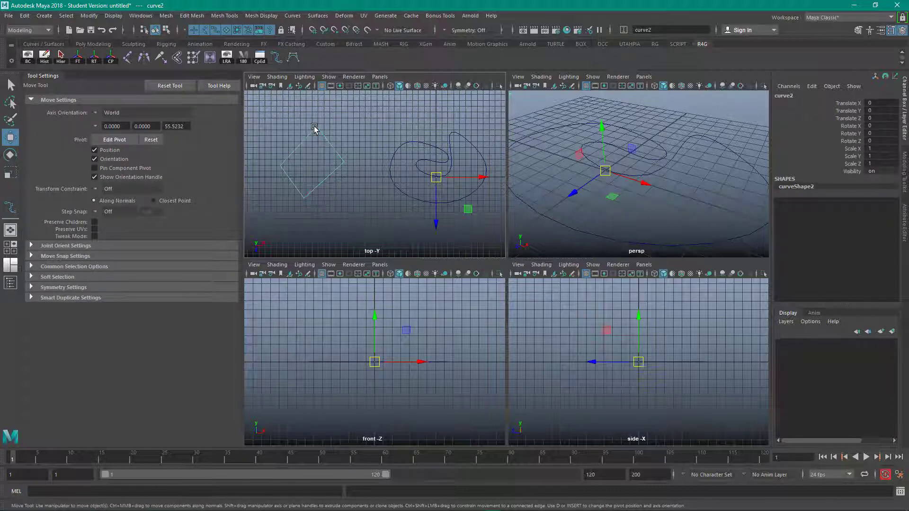
Step: Set the EP curve degree to 3 Cubic and start a roughly circular cubic CV curve below the diamond in the top view
{"action": "left_click", "coordinate": [275, 58]}
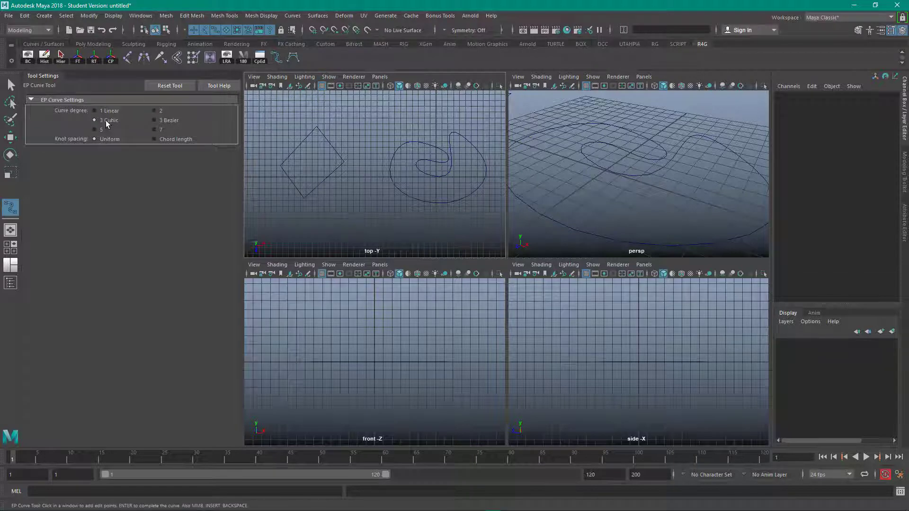
{"action": "left_click", "coordinate": [294, 56]}
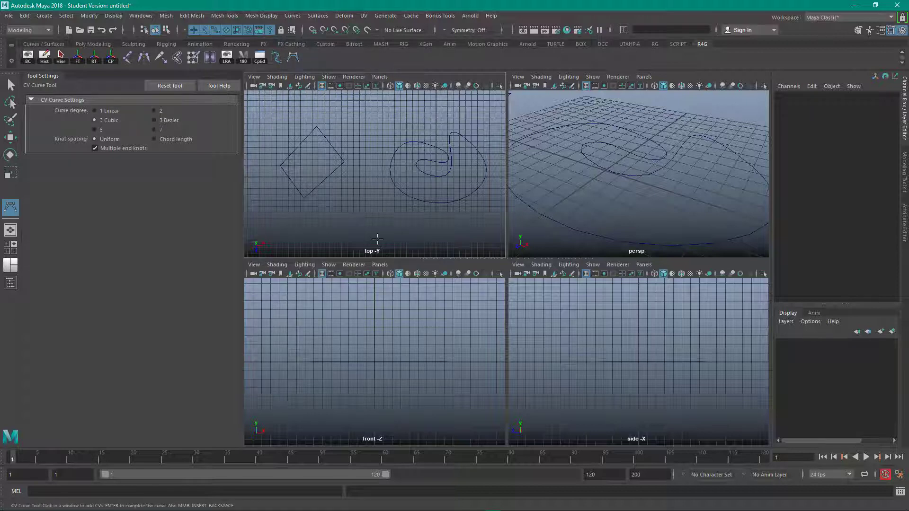
{"action": "right_click_drag", "start_coordinate": [377, 234], "coordinate": [266, 184], "text": "alt"}
{"action": "middle_click_drag", "start_coordinate": [307, 213], "coordinate": [362, 182], "text": "alt"}
{"action": "left_click", "coordinate": [367, 178]}
{"action": "left_click", "coordinate": [379, 199]}
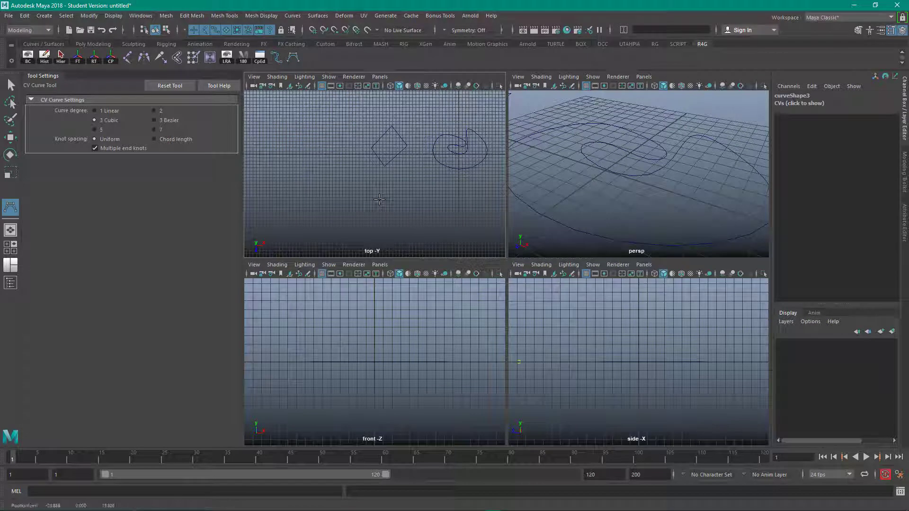
{"action": "left_click", "coordinate": [339, 176]}
{"action": "left_click", "coordinate": [316, 194]}
{"action": "left_click", "coordinate": [322, 226]}
{"action": "left_click", "coordinate": [350, 240]}
{"action": "left_click", "coordinate": [387, 228]}
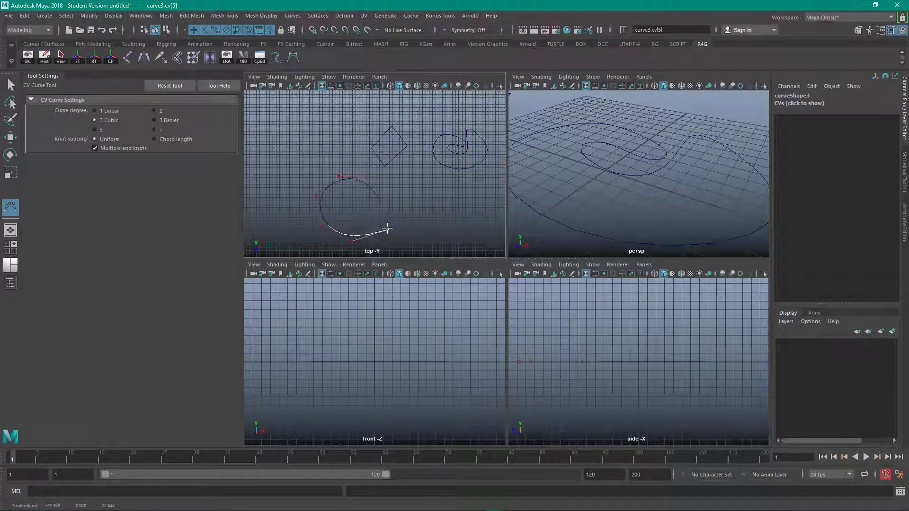
Step: Place the round curve's next vertex at its lower right, snap the final vertex onto the start point and finish the curve
{"action": "left_click", "coordinate": [374, 221]}
{"action": "key", "text": "v"}
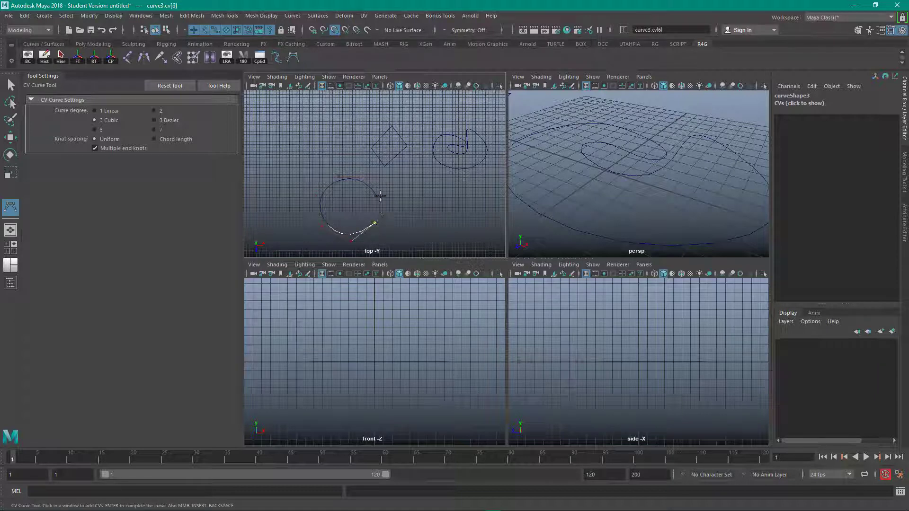
{"action": "left_click", "coordinate": [378, 199]}
{"action": "key", "text": "w"}
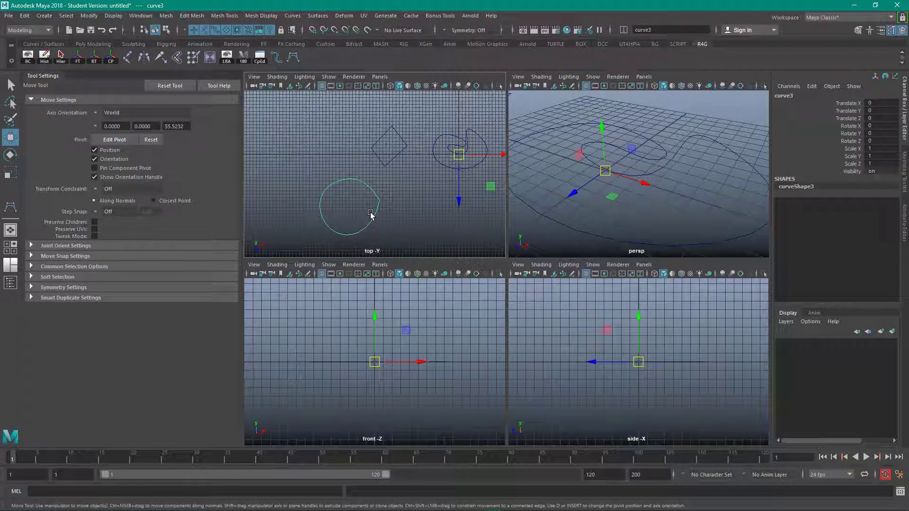
Step: Switch the round curve to control vertices, select the one at its upper left and clear the selection
{"action": "key", "text": "F8"}
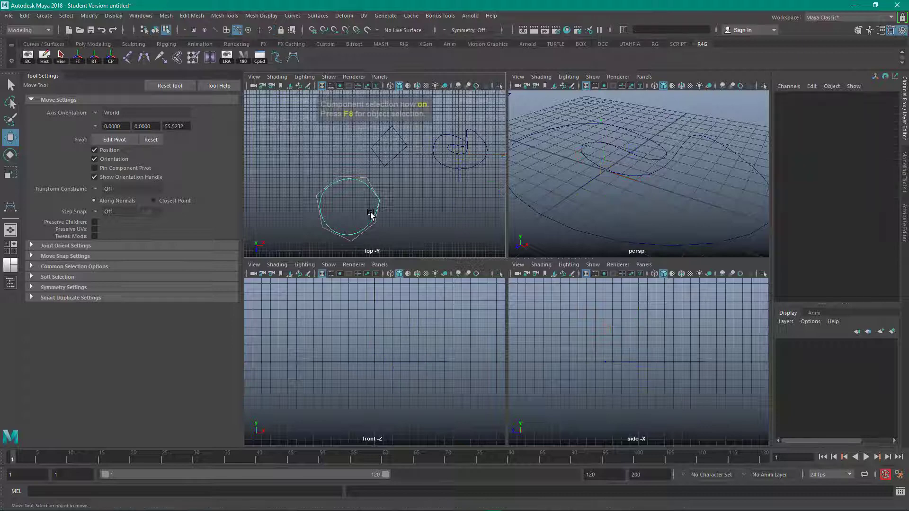
{"action": "right_click_drag", "start_coordinate": [340, 175], "coordinate": [297, 171]}
{"action": "left_click_drag", "start_coordinate": [328, 166], "coordinate": [347, 186]}
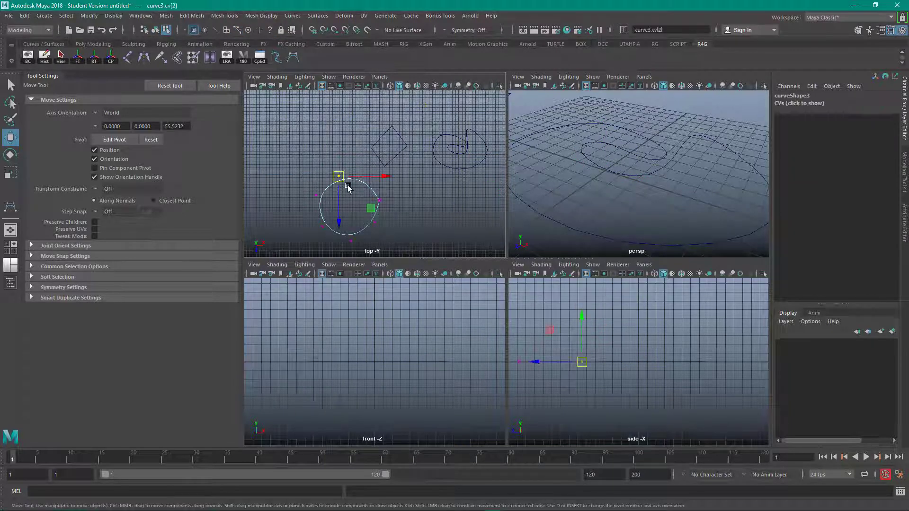
{"action": "left_click", "coordinate": [383, 236]}
Step: Display the round curve's edit points, select those at the start/end junction and clear the selection
{"action": "right_click_drag", "start_coordinate": [372, 216], "coordinate": [325, 219]}
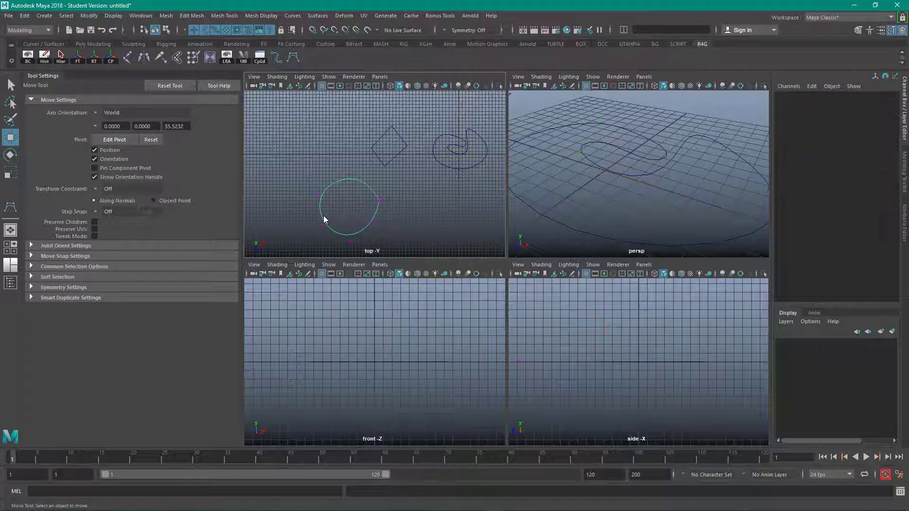
{"action": "right_click_drag", "start_coordinate": [377, 203], "coordinate": [373, 235]}
{"action": "left_click_drag", "start_coordinate": [368, 189], "coordinate": [388, 216]}
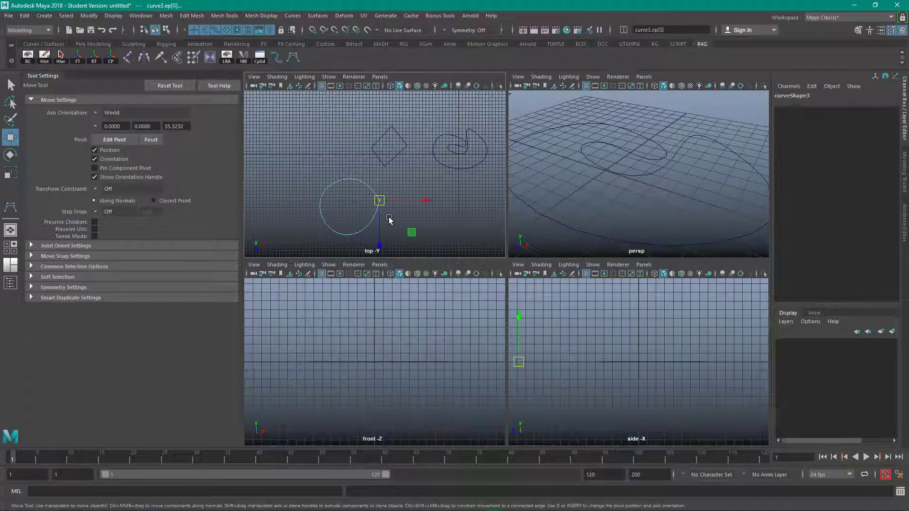
{"action": "left_click", "coordinate": [394, 184]}
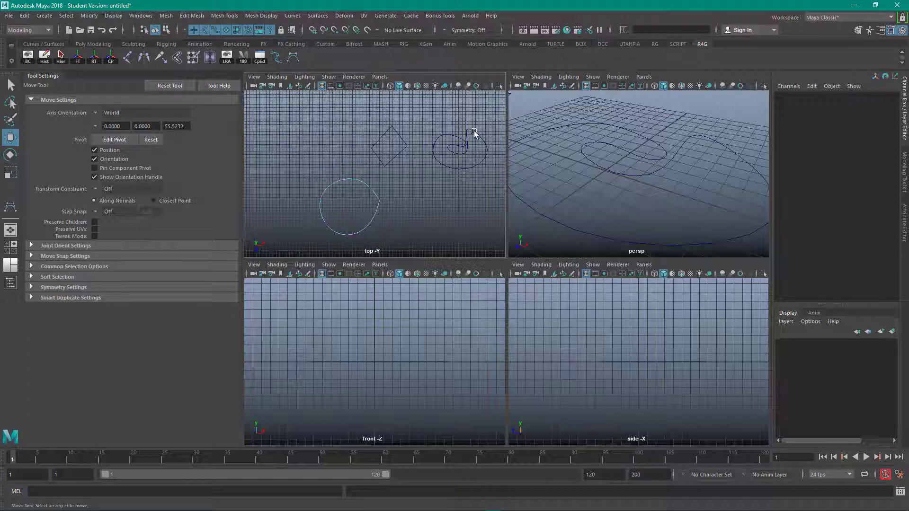
Step: Show the spiral-shaped curve's control vertices alongside the round curve's, and return both curves to object mode
{"action": "right_click_drag", "start_coordinate": [475, 134], "coordinate": [447, 135]}
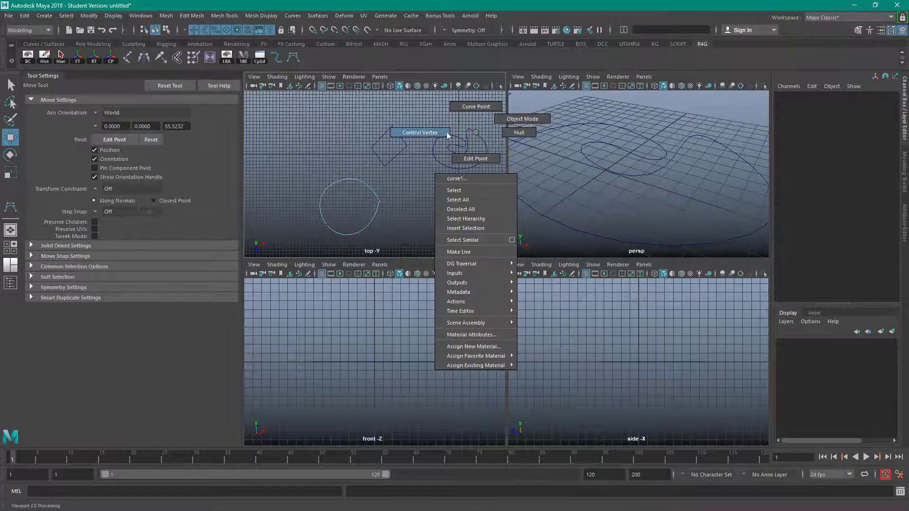
{"action": "left_click", "coordinate": [439, 136]}
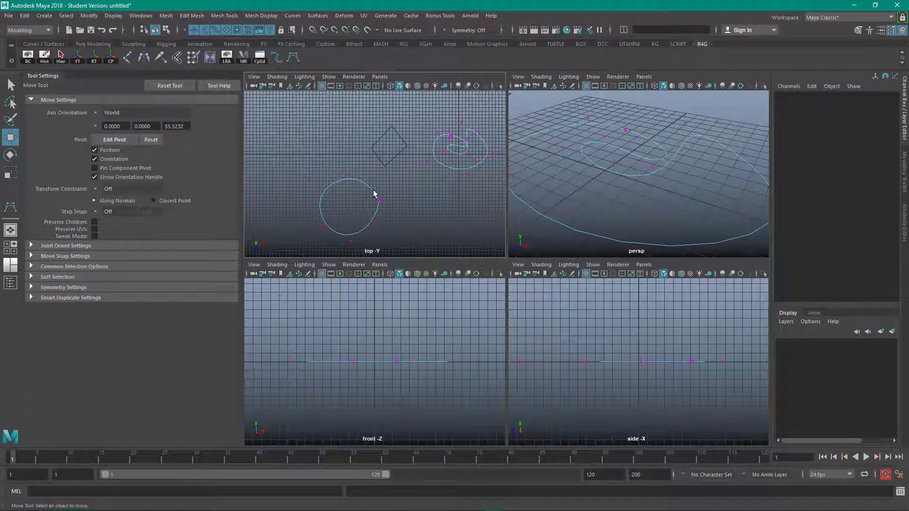
{"action": "right_click_drag", "start_coordinate": [374, 191], "coordinate": [373, 217]}
{"action": "right_click", "coordinate": [365, 163]}
{"action": "right_click_drag", "start_coordinate": [365, 162], "coordinate": [392, 152]}
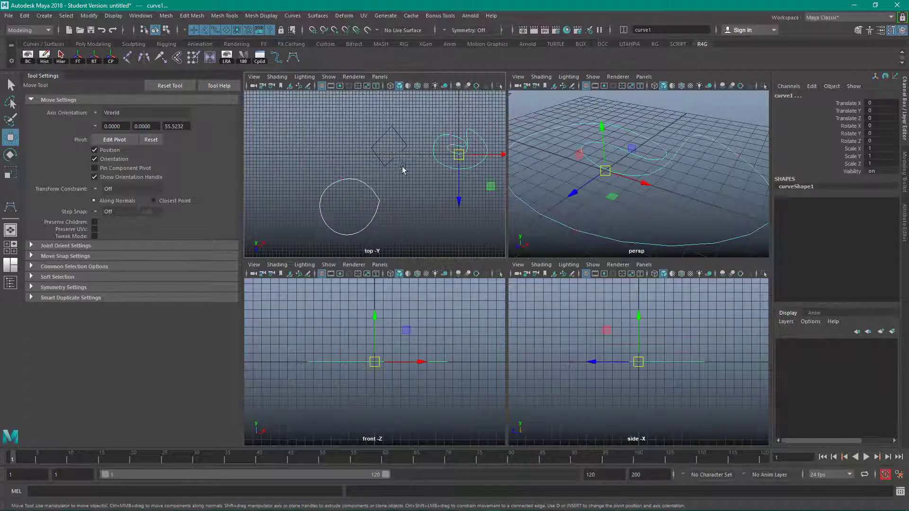
Step: Examine the curves from a higher, wider perspective angle and recentre the top and side views
{"action": "right_click_drag", "start_coordinate": [656, 187], "coordinate": [522, 153], "text": "alt"}
{"action": "left_click_drag", "start_coordinate": [522, 153], "coordinate": [525, 174], "text": "alt"}
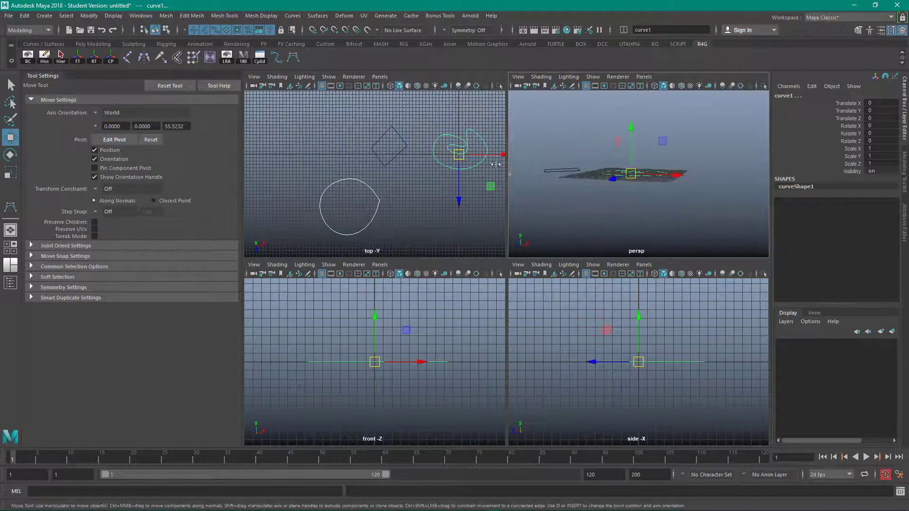
{"action": "middle_click_drag", "start_coordinate": [419, 166], "coordinate": [371, 174], "text": "alt"}
{"action": "mouse_move", "coordinate": [377, 169]}
{"action": "right_mouse_down", "text": "alt"}
{"action": "mouse_move", "coordinate": [274, 156]}
{"action": "mouse_move", "coordinate": [447, 187]}
{"action": "mouse_move", "coordinate": [365, 171]}
{"action": "right_mouse_up", "text": "alt"}
{"action": "left_click_drag", "start_coordinate": [614, 189], "coordinate": [605, 199], "text": "alt"}
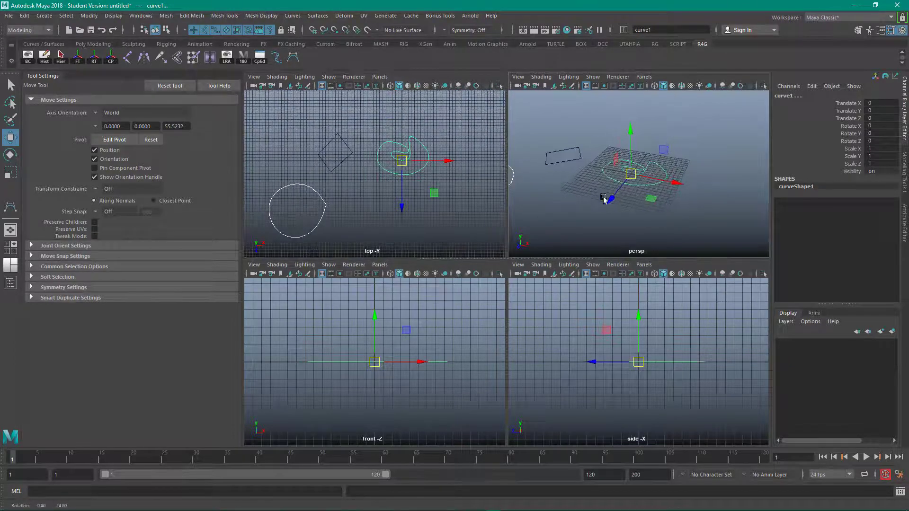
{"action": "right_click_drag", "start_coordinate": [605, 198], "coordinate": [630, 208], "text": "alt"}
{"action": "middle_click_drag", "start_coordinate": [629, 208], "coordinate": [698, 178], "text": "alt"}
{"action": "right_click_drag", "start_coordinate": [697, 178], "coordinate": [570, 165], "text": "alt"}
{"action": "left_click_drag", "start_coordinate": [570, 165], "coordinate": [602, 193], "text": "alt"}
{"action": "middle_click_drag", "start_coordinate": [648, 370], "coordinate": [678, 371], "text": "alt"}
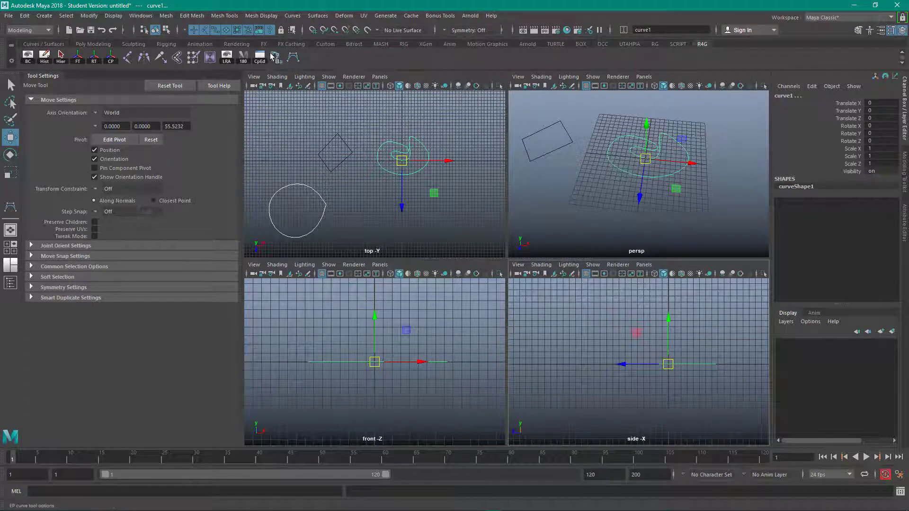
Step: Draw a closed cubic EP curve with four points in the side view, snapping its end onto the start point
{"action": "left_click", "coordinate": [277, 56]}
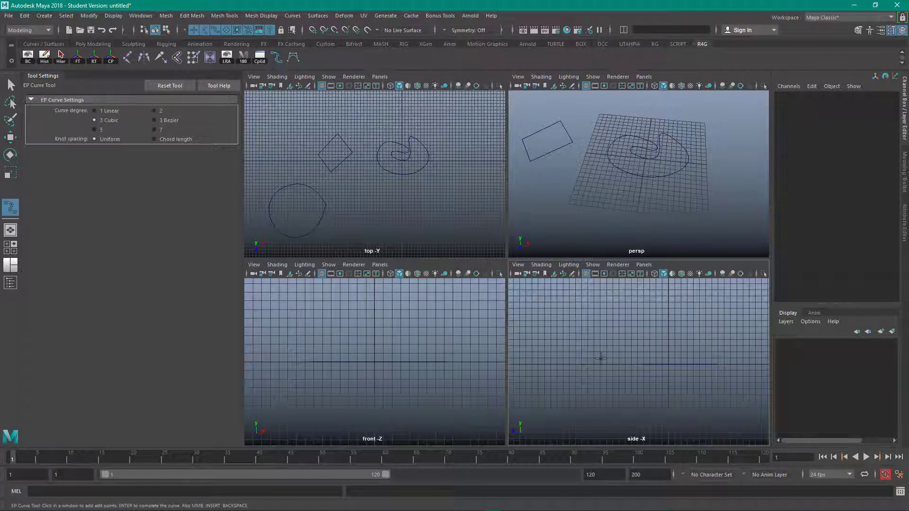
{"action": "left_click", "coordinate": [615, 322]}
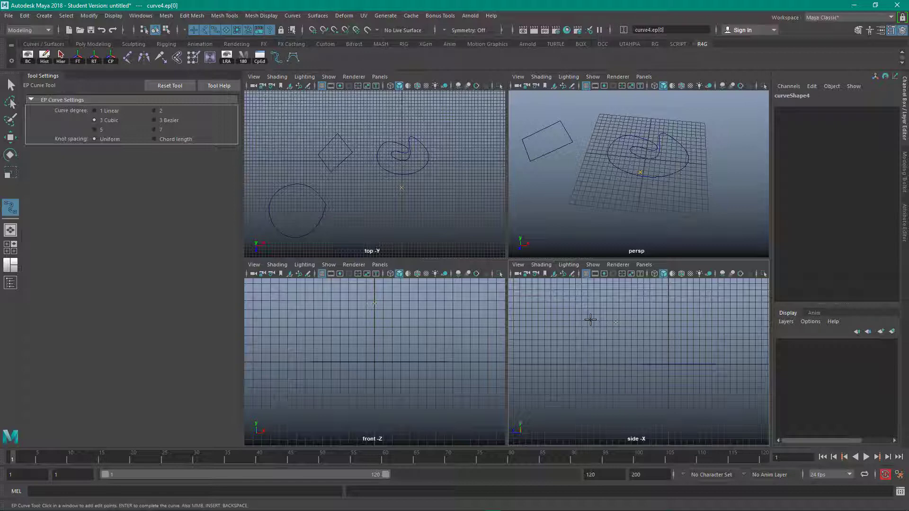
{"action": "left_click", "coordinate": [563, 334]}
{"action": "left_click", "coordinate": [571, 376]}
{"action": "left_click", "coordinate": [621, 388]}
{"action": "key", "text": "v"}
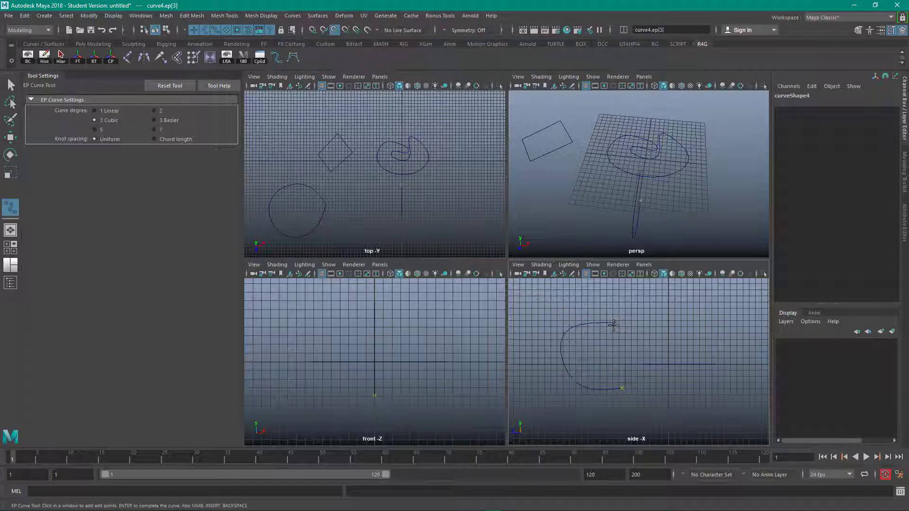
{"action": "left_click", "coordinate": [617, 323]}
{"action": "key", "text": "w"}
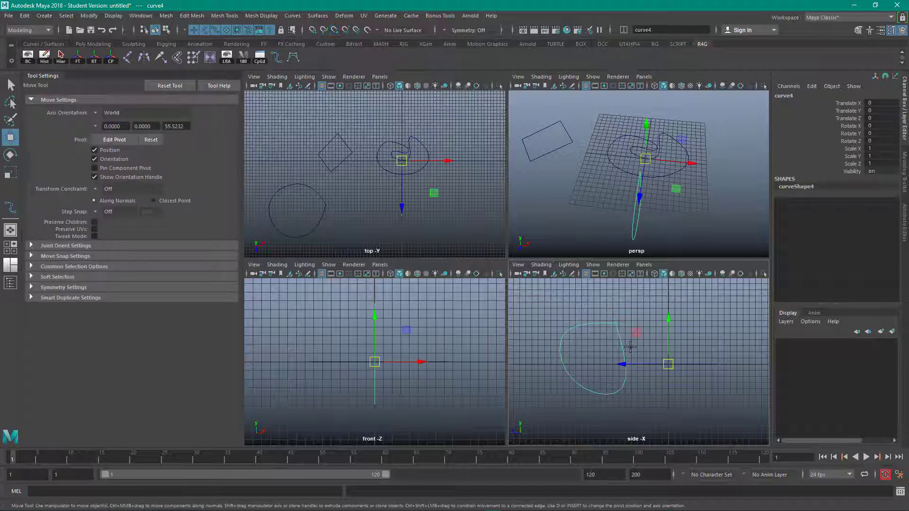
{"action": "left_click_drag", "start_coordinate": [574, 237], "coordinate": [480, 188], "text": "alt"}
{"action": "left_click_drag", "start_coordinate": [582, 223], "coordinate": [631, 229], "text": "alt"}
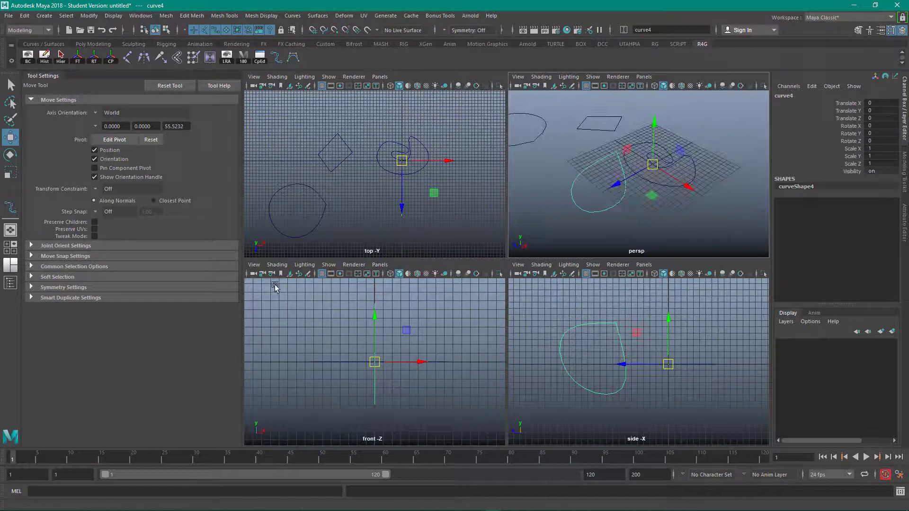
Step: Draw a closed five-point cubic EP curve in the front view, up and to the positive X side of the origin, snapping its end onto the start
{"action": "left_click", "coordinate": [317, 305]}
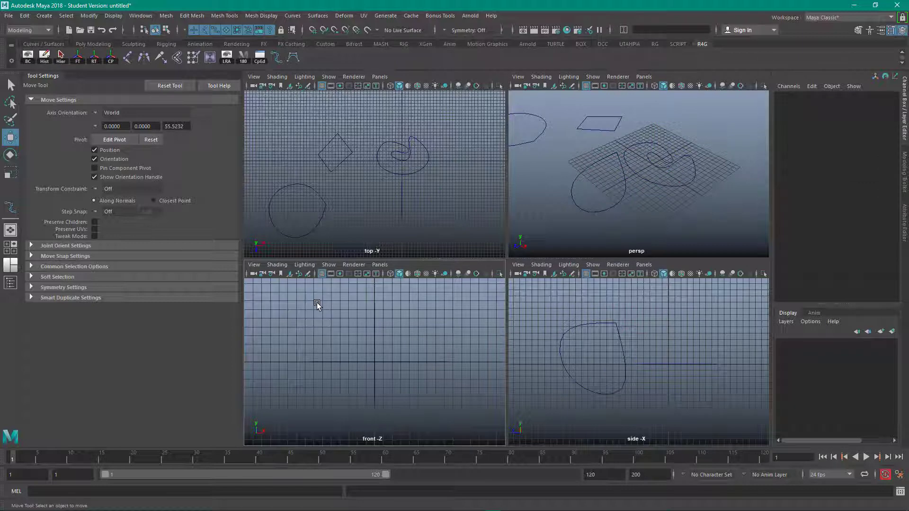
{"action": "key", "text": "y"}
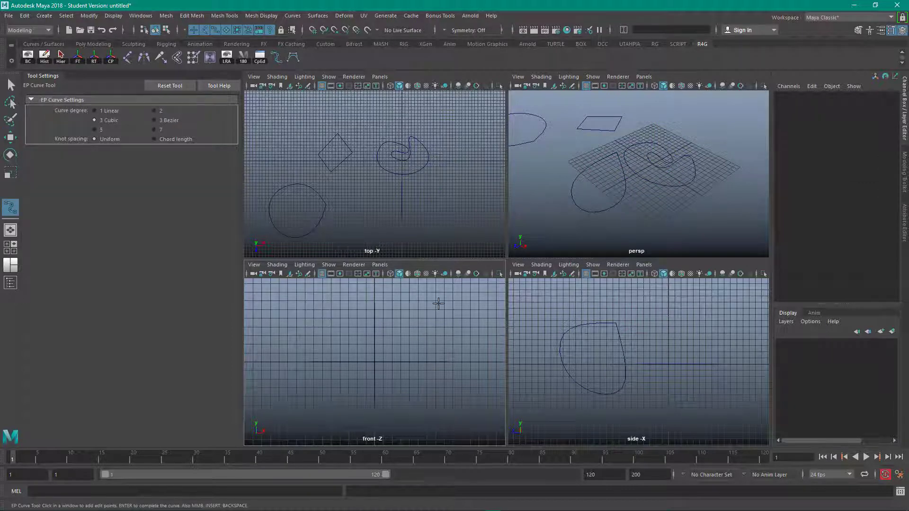
{"action": "left_click", "coordinate": [438, 303]}
{"action": "left_click", "coordinate": [401, 319]}
{"action": "left_click", "coordinate": [448, 359]}
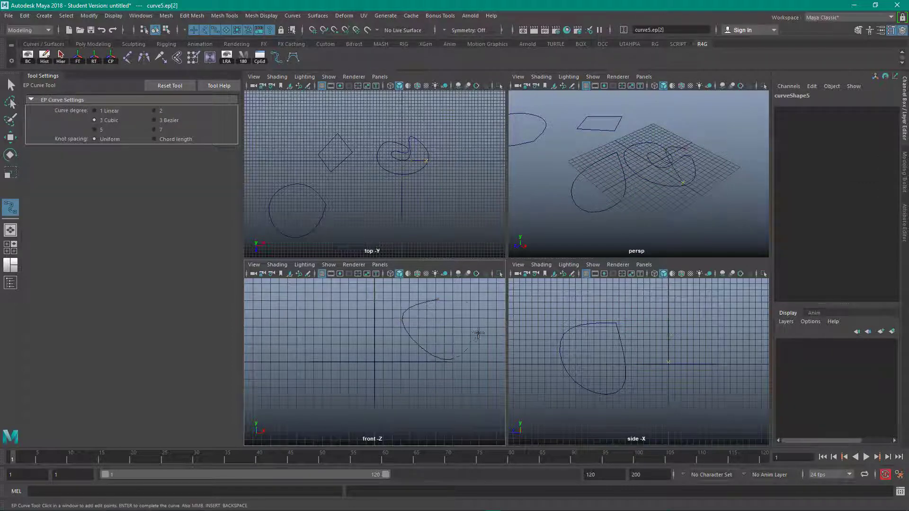
{"action": "left_click", "coordinate": [478, 330]}
{"action": "left_click", "coordinate": [467, 299]}
{"action": "key", "text": "v"}
{"action": "left_click", "coordinate": [438, 300]}
{"action": "key", "text": "w"}
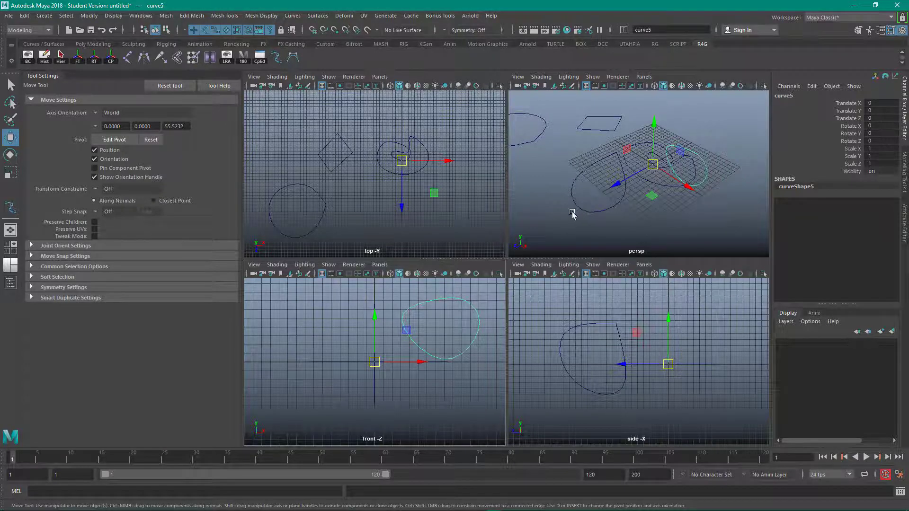
Step: Select the spiral-shaped curve, maximize the perspective view and raise the curve about 4.9 units in Y
{"action": "left_click_drag", "start_coordinate": [574, 214], "coordinate": [665, 191], "text": "alt"}
{"action": "left_click", "coordinate": [673, 193]}
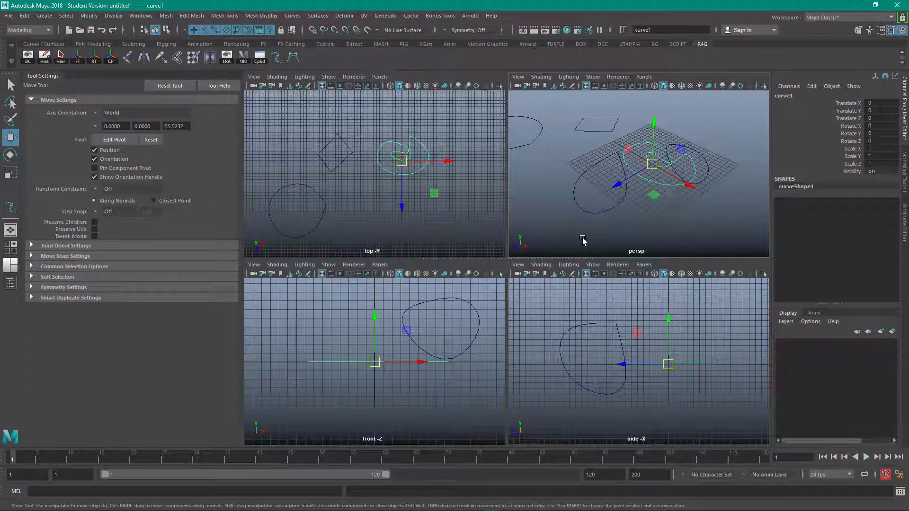
{"action": "right_click_drag", "start_coordinate": [581, 239], "coordinate": [663, 220], "text": "alt"}
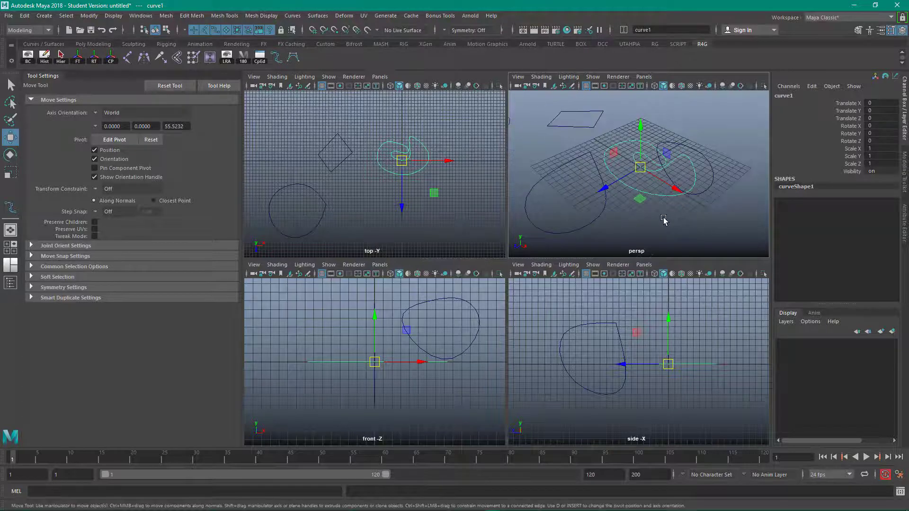
{"action": "key", "text": "space"}
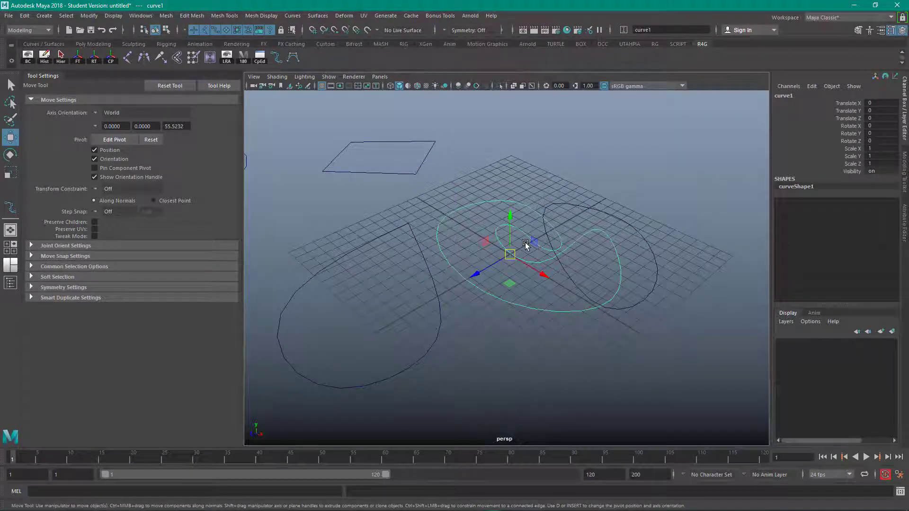
{"action": "left_click_drag", "start_coordinate": [512, 217], "coordinate": [514, 159]}
Step: Rotate the spiral-shaped curve to about -14, 5, 3 degrees in X, Y, Z and scale it uniformly to about 0.74
{"action": "key", "text": "e"}
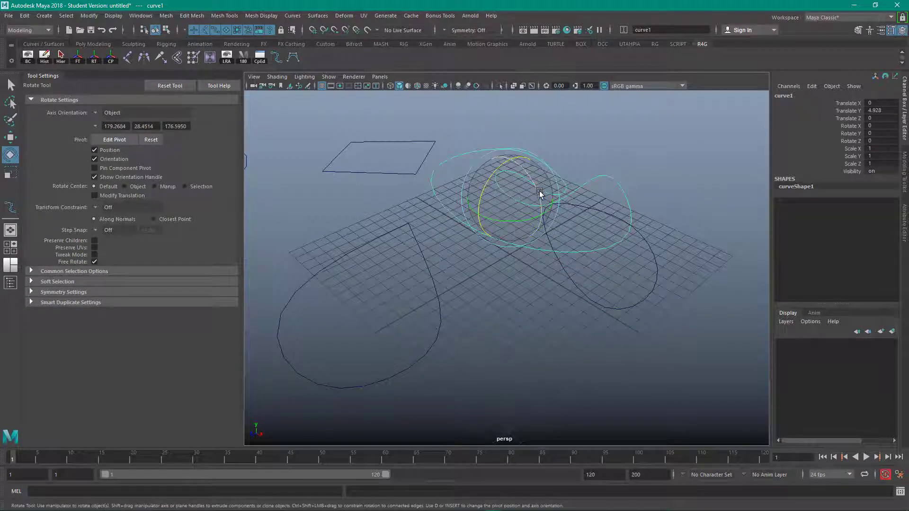
{"action": "left_click_drag", "start_coordinate": [541, 192], "coordinate": [458, 190]}
{"action": "key", "text": "r"}
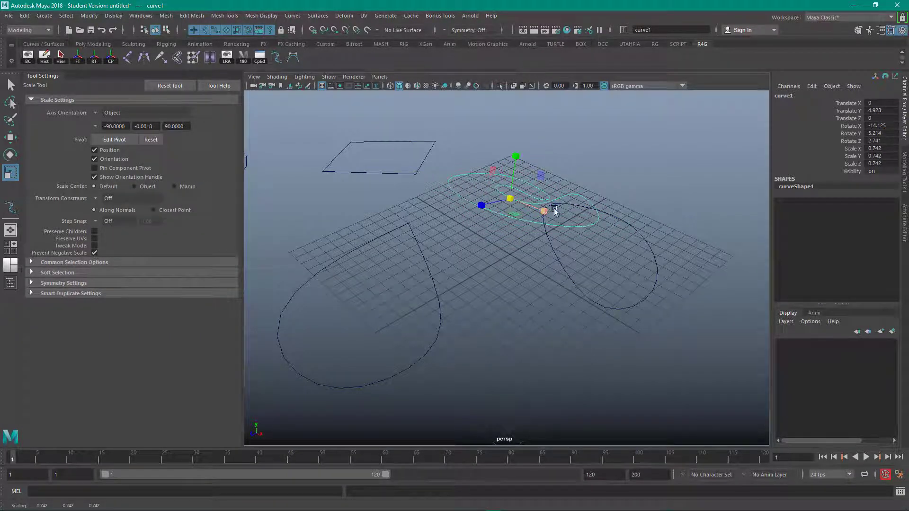
{"action": "left_click_drag", "start_coordinate": [474, 221], "coordinate": [494, 216], "text": "alt"}
Step: Rotate the spiral-shaped curve further to about -10, 11, 30 degrees and move it to about -2.9, 6.7, -2.5
{"action": "key", "text": "e"}
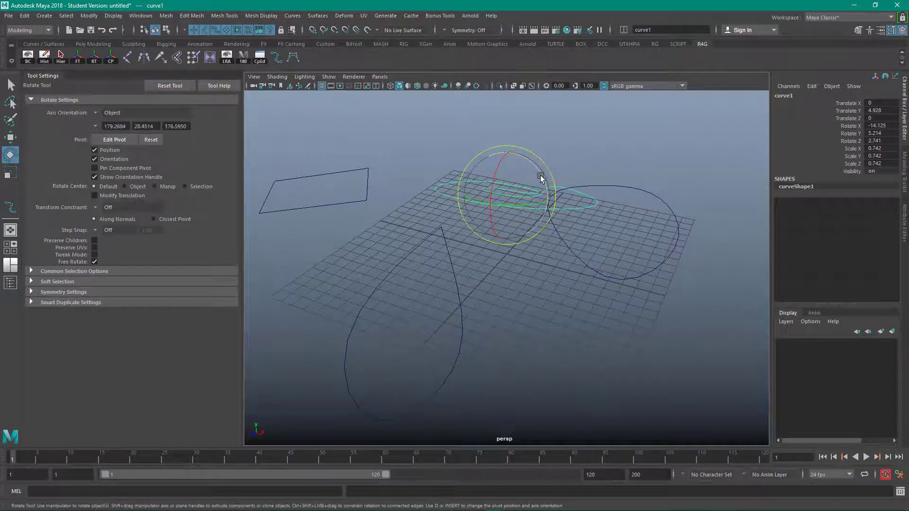
{"action": "left_click_drag", "start_coordinate": [543, 179], "coordinate": [503, 188]}
{"action": "left_click_drag", "start_coordinate": [492, 245], "coordinate": [554, 241], "text": "alt"}
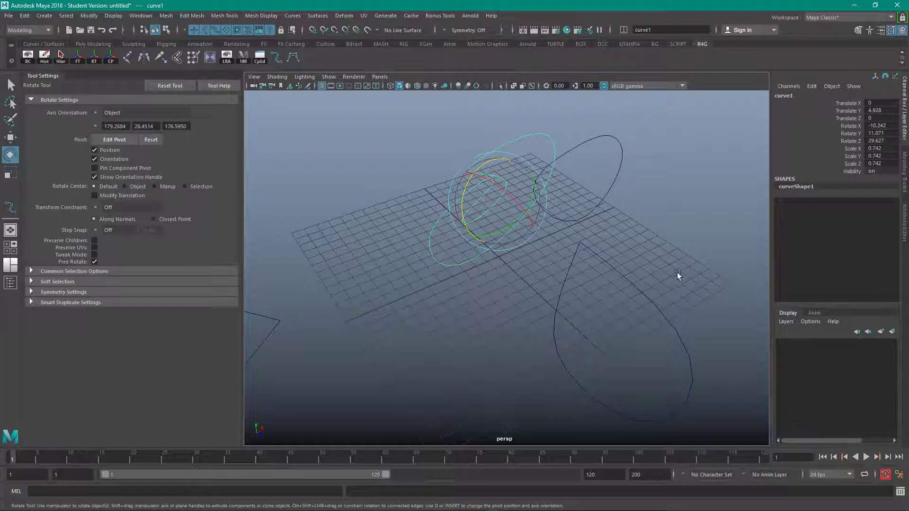
{"action": "left_click_drag", "start_coordinate": [513, 304], "coordinate": [455, 265], "text": "alt"}
{"action": "key", "text": "w"}
{"action": "left_click_drag", "start_coordinate": [497, 197], "coordinate": [450, 166]}
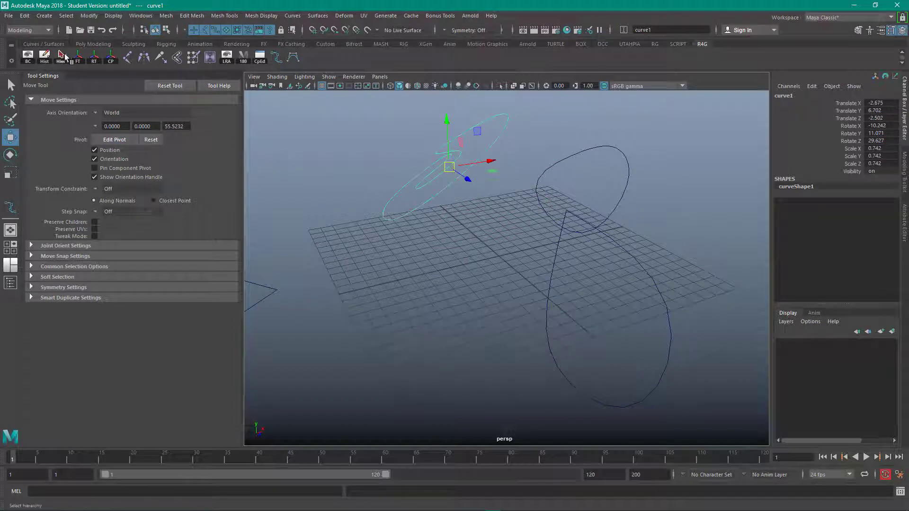
Step: Freeze the transformations of the spiral-shaped curve and inspect its pivot from several angles
{"action": "left_click", "coordinate": [88, 16]}
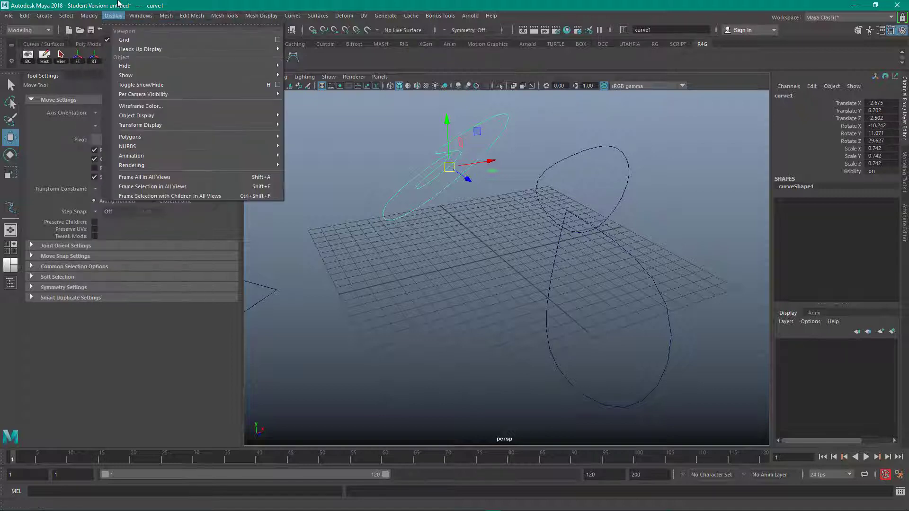
{"action": "left_click", "coordinate": [120, 4]}
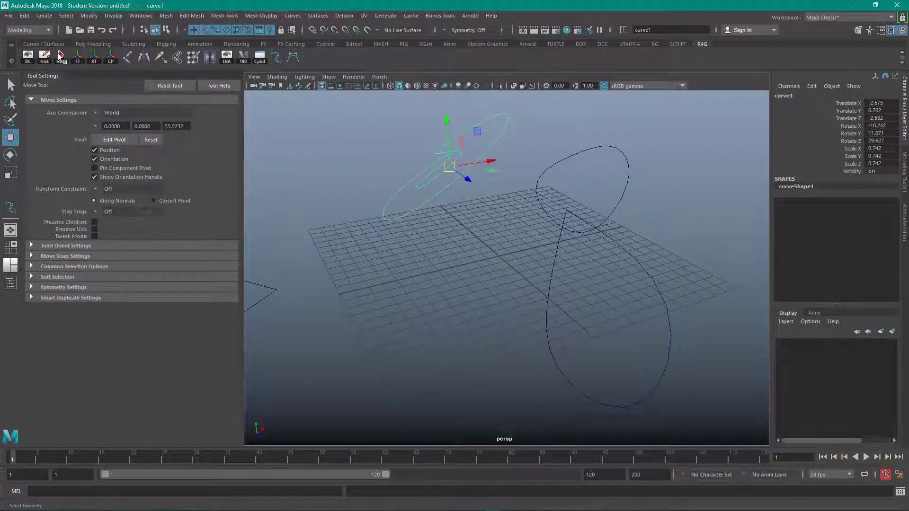
{"action": "left_click", "coordinate": [79, 57]}
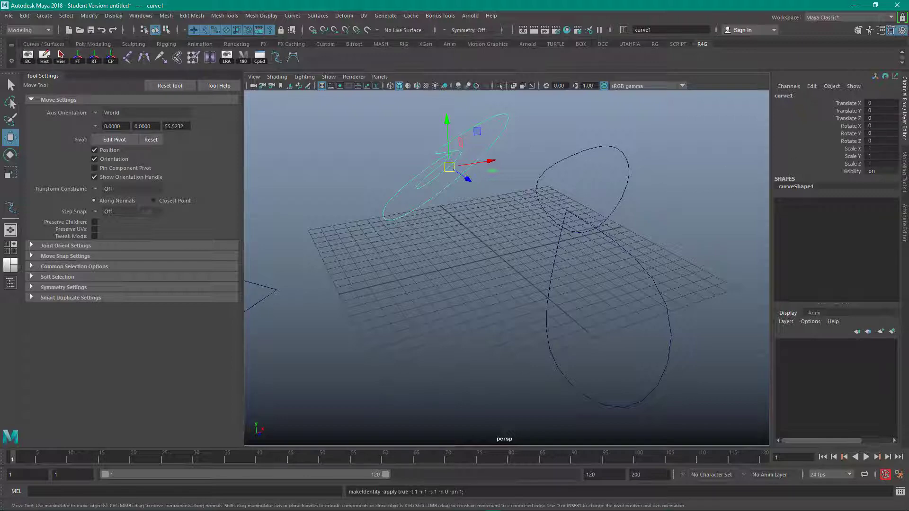
{"action": "left_click_drag", "start_coordinate": [412, 207], "coordinate": [418, 226], "text": "alt"}
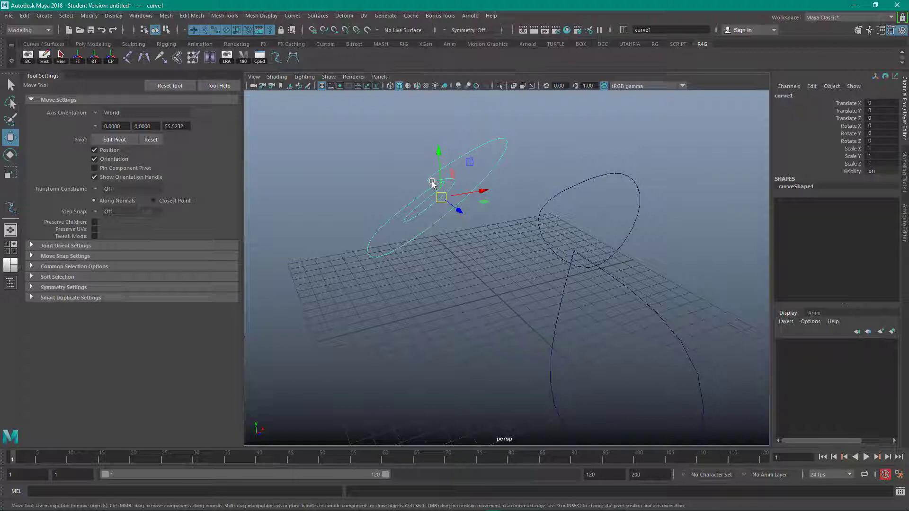
{"action": "mouse_move", "coordinate": [432, 180]}
{"action": "left_mouse_down", "text": "alt"}
{"action": "mouse_move", "coordinate": [468, 222]}
{"action": "mouse_move", "coordinate": [428, 195]}
{"action": "left_mouse_up", "text": "alt"}
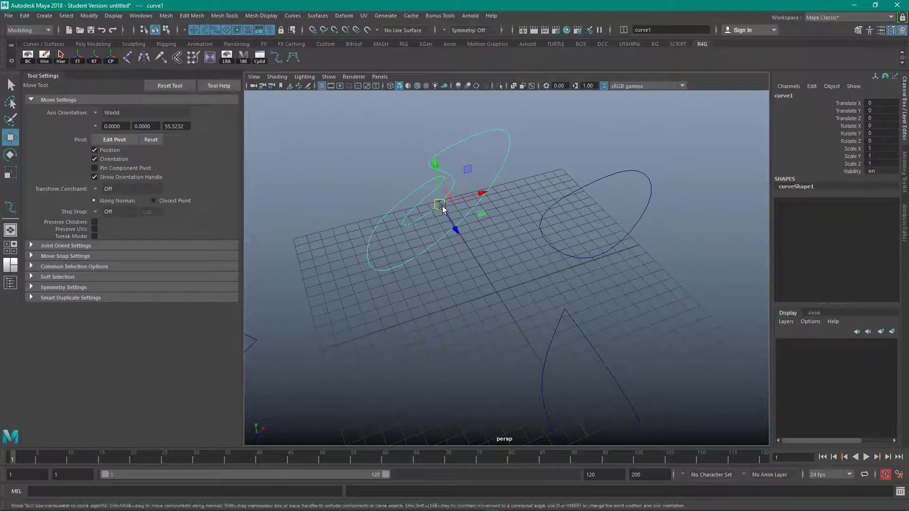
{"action": "left_click_drag", "start_coordinate": [442, 205], "coordinate": [479, 233], "text": "alt"}
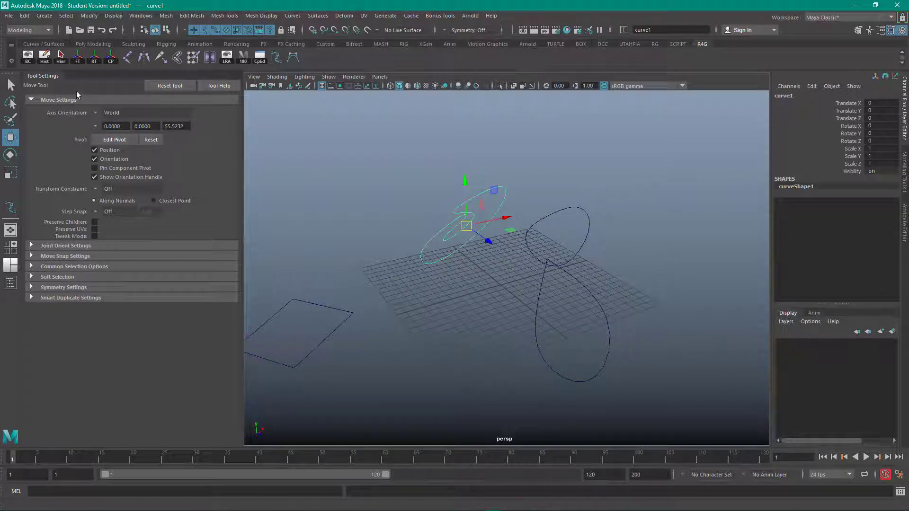
Step: Reset the transformations of the spiral-shaped curve, try a slight Z rotation about its pivot and reselect the curve
{"action": "left_click", "coordinate": [95, 58]}
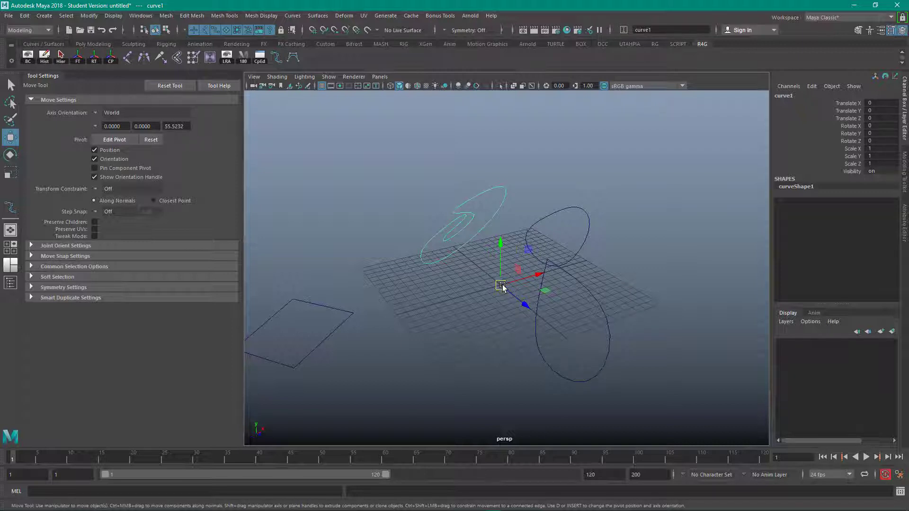
{"action": "left_click_drag", "start_coordinate": [500, 289], "coordinate": [462, 300], "text": "alt"}
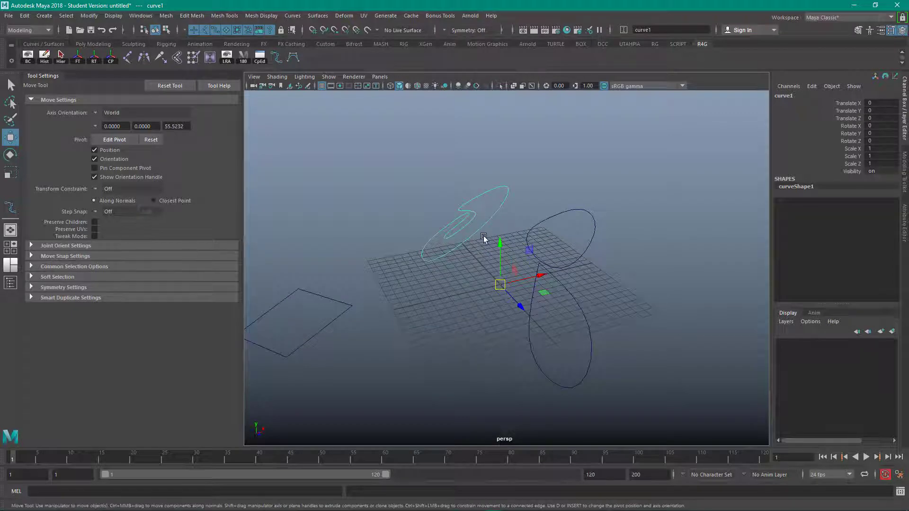
{"action": "key", "text": "e"}
{"action": "left_click_drag", "start_coordinate": [483, 238], "coordinate": [494, 264]}
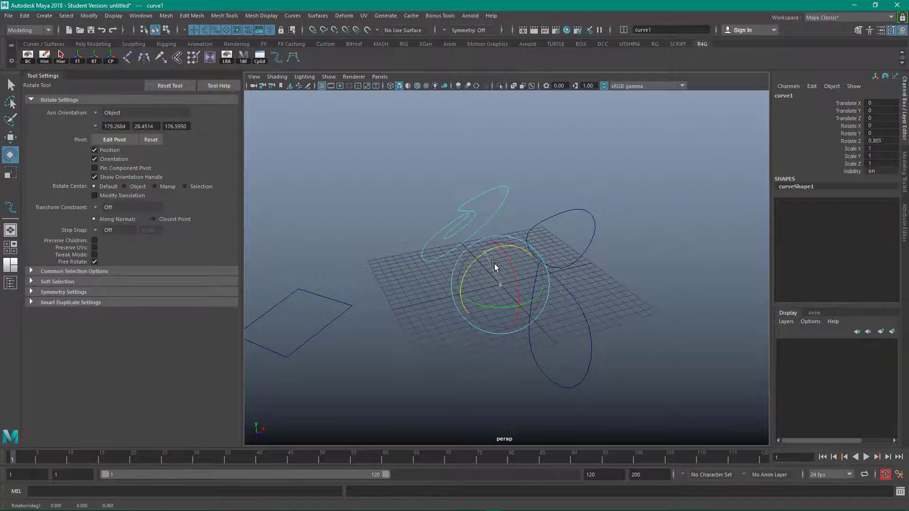
{"action": "left_click", "coordinate": [507, 348]}
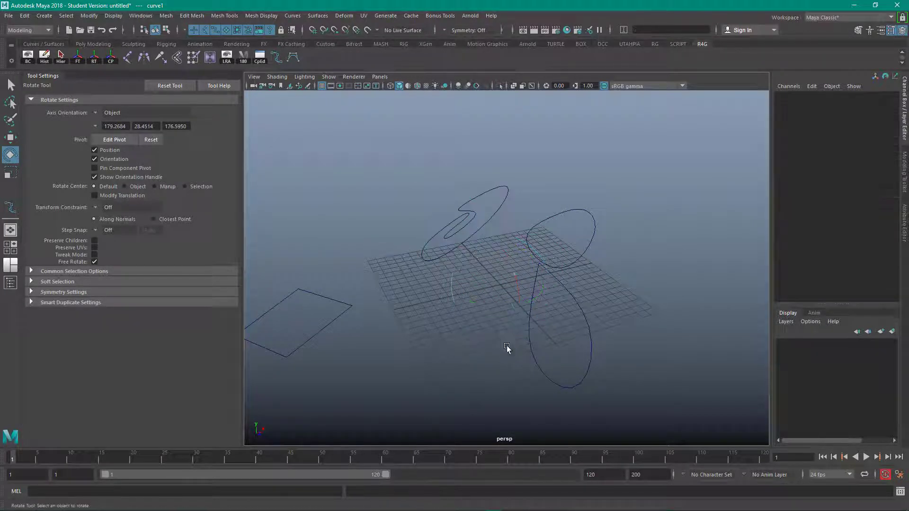
{"action": "left_click", "coordinate": [428, 234]}
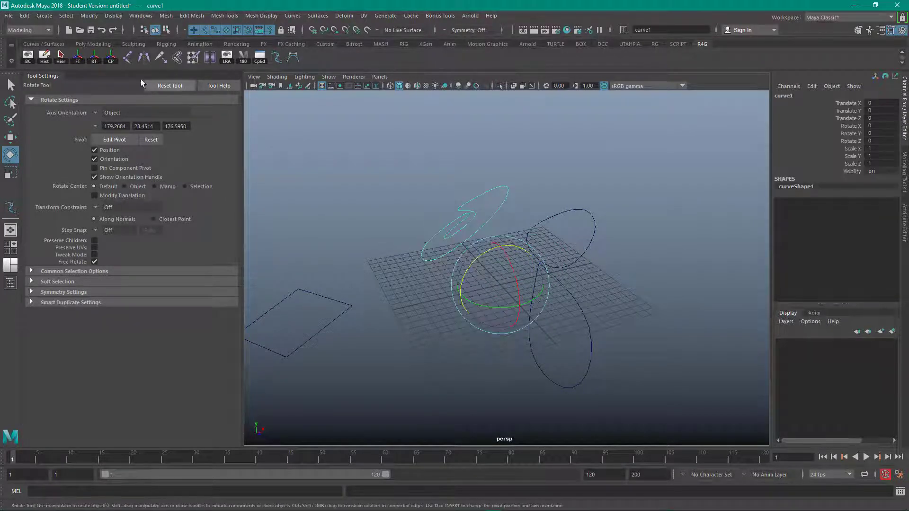
Step: Center the spiral-shaped curve's pivot, try a small Z rotation, undo it and reselect the curve
{"action": "left_click", "coordinate": [112, 57]}
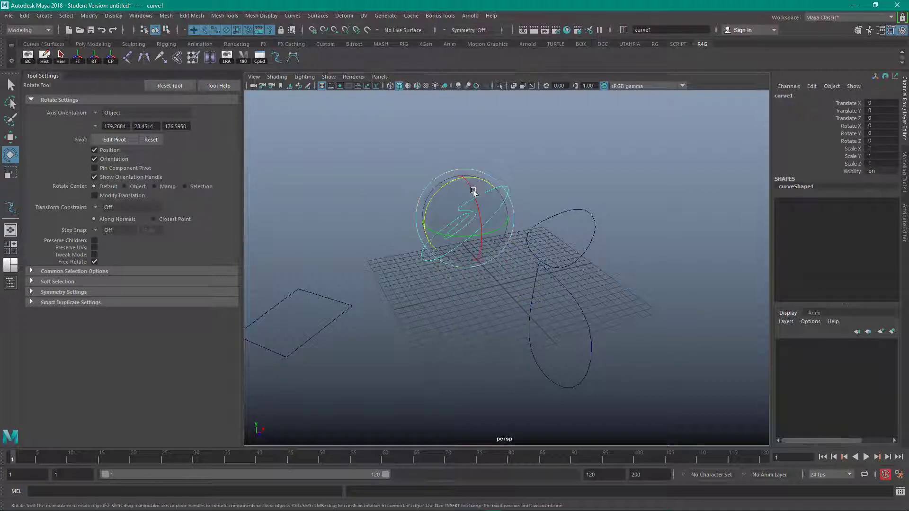
{"action": "left_click_drag", "start_coordinate": [448, 184], "coordinate": [458, 203]}
{"action": "key", "text": "ctrl+z"}
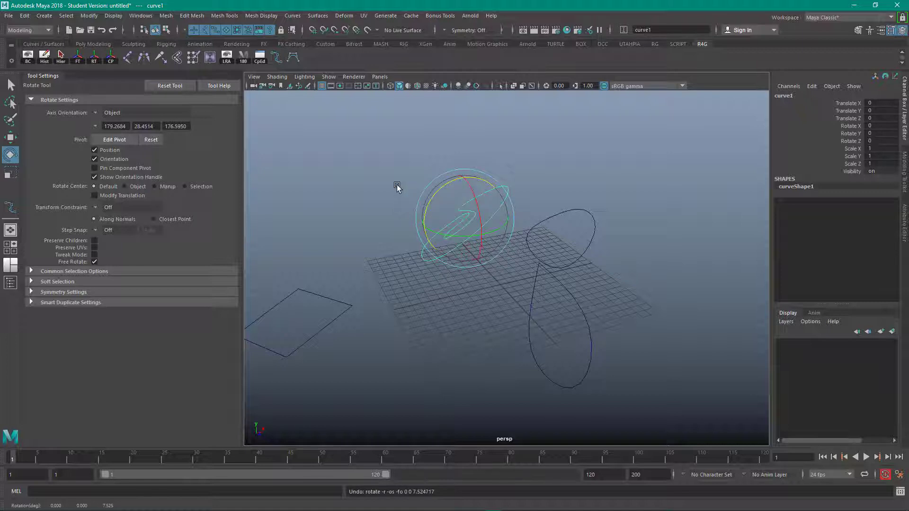
{"action": "left_click", "coordinate": [397, 188]}
{"action": "left_click_drag", "start_coordinate": [405, 179], "coordinate": [462, 240]}
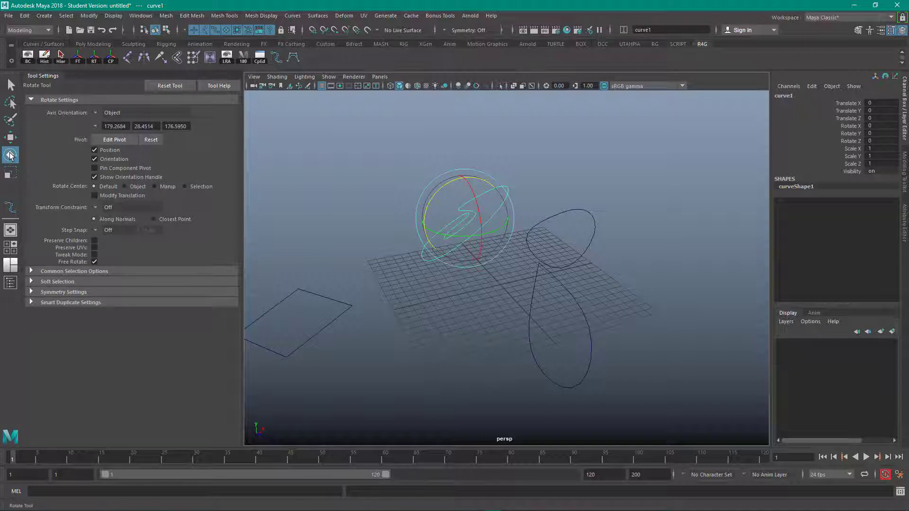
Step: Show the Rotate tool's settings and switch its axis orientation to World, back to Object, and finally to Component
{"action": "left_click", "coordinate": [38, 75]}
{"action": "double_click", "coordinate": [10, 155]}
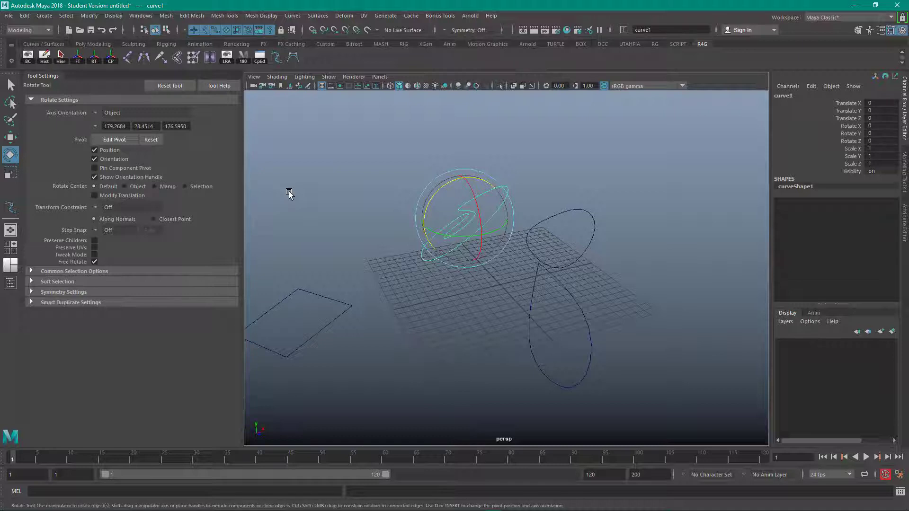
{"action": "left_click", "coordinate": [94, 112]}
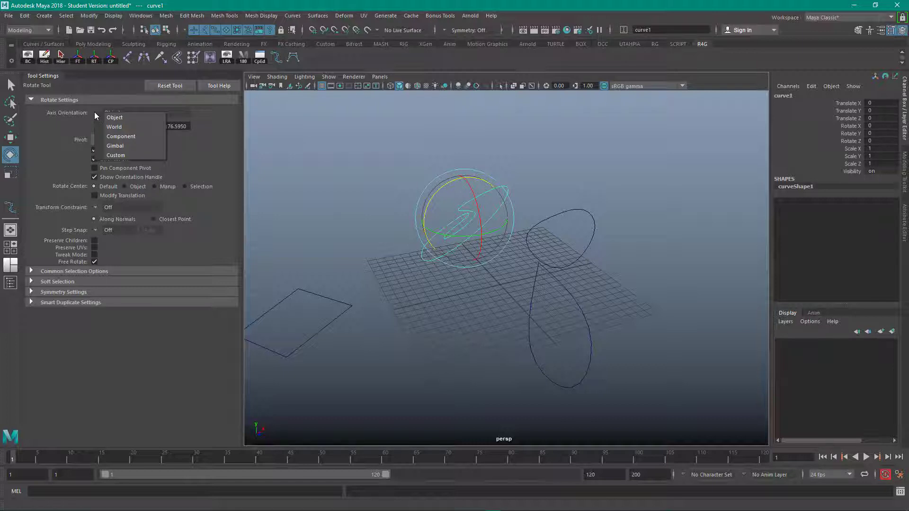
{"action": "left_click", "coordinate": [142, 126]}
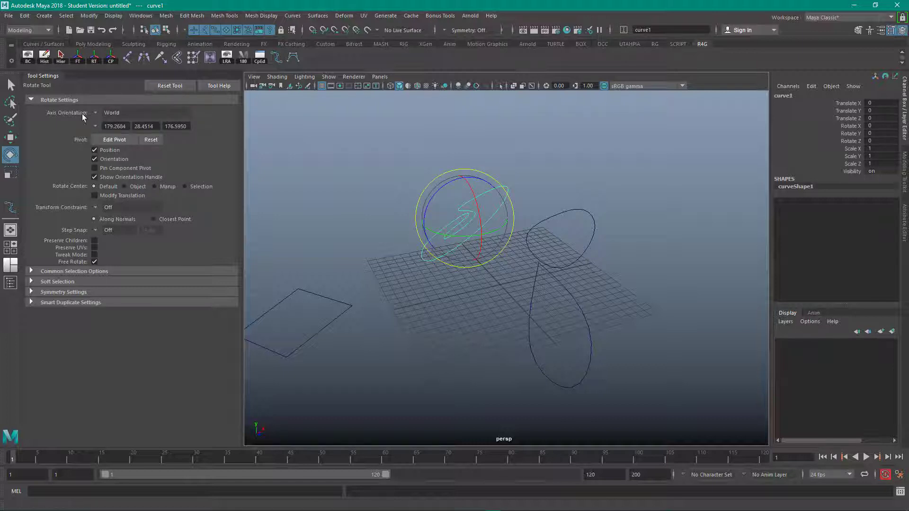
{"action": "left_click", "coordinate": [96, 112]}
{"action": "left_click", "coordinate": [128, 117]}
{"action": "left_click", "coordinate": [95, 112]}
{"action": "left_click", "coordinate": [126, 139]}
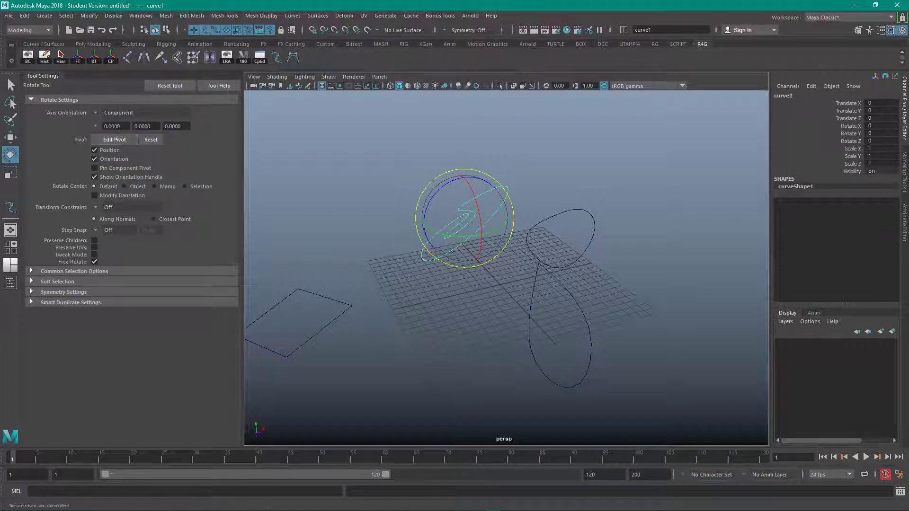
Step: Switch the Rotate tool's axis orientation to Gimbal and back to Object, and rotate the spiral-shaped curve about 53.7 degrees in Z
{"action": "left_click", "coordinate": [95, 112]}
{"action": "left_click", "coordinate": [120, 147]}
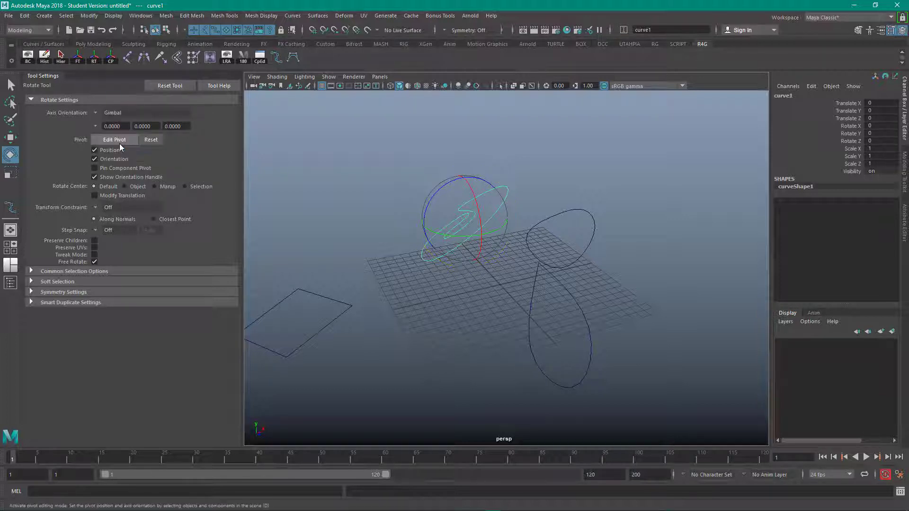
{"action": "left_click", "coordinate": [96, 112]}
{"action": "left_click", "coordinate": [121, 118]}
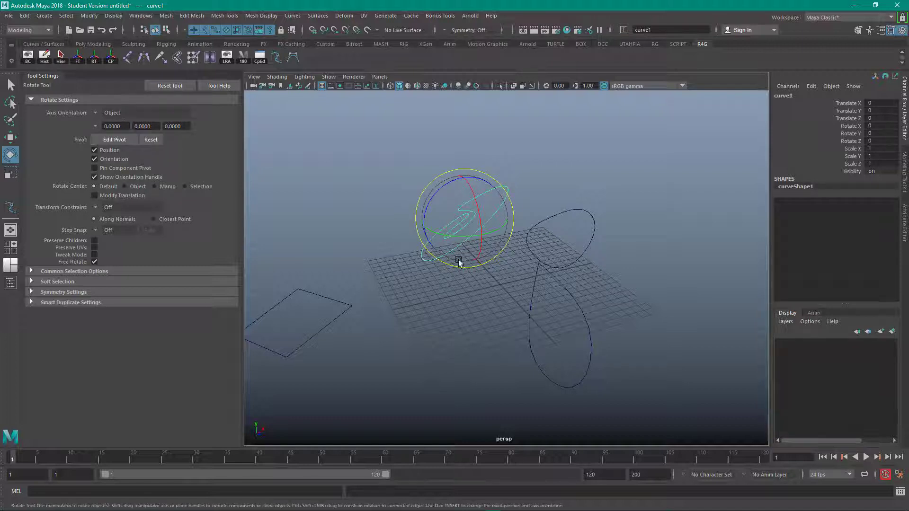
{"action": "left_click_drag", "start_coordinate": [450, 191], "coordinate": [433, 224]}
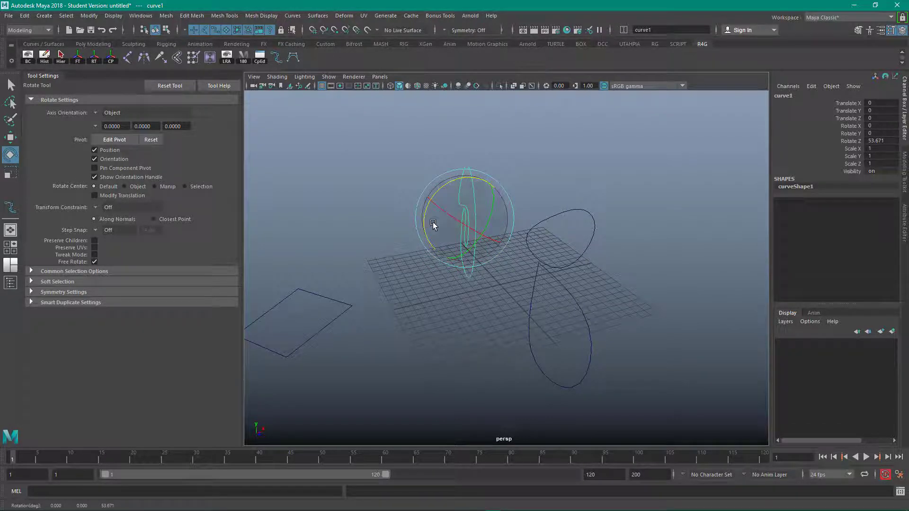
Step: Set the Rotate tool's axis orientation to World and check the manipulator on the rotated spiral-shaped curve
{"action": "left_click", "coordinate": [95, 113]}
{"action": "left_click", "coordinate": [112, 129]}
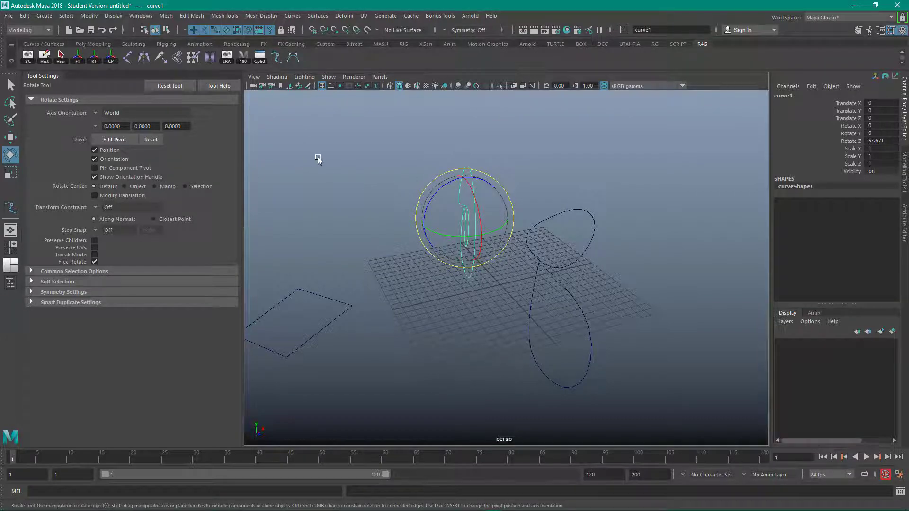
{"action": "left_click_drag", "start_coordinate": [428, 199], "coordinate": [413, 195], "text": "alt"}
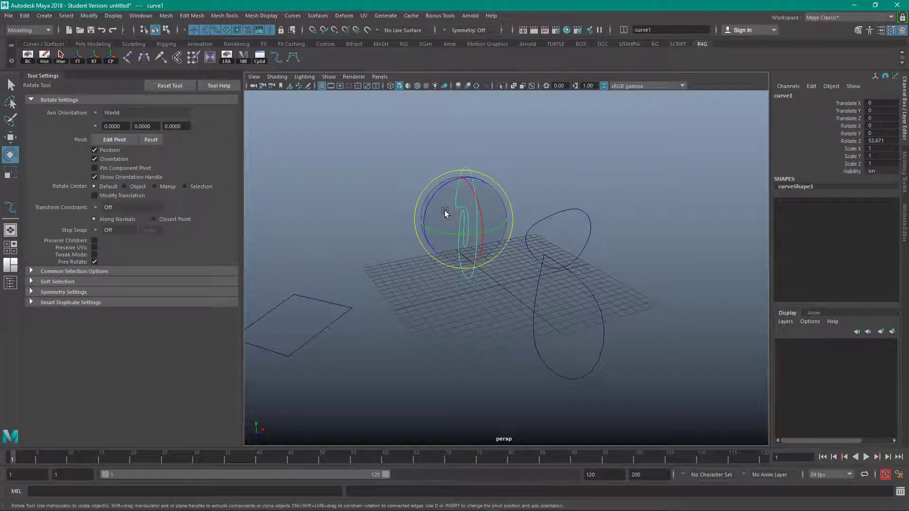
Step: Activate the Move tool, inspect its World-oriented handles from several angles, and deselect and reselect the spiral-shaped curve
{"action": "key", "text": "w"}
{"action": "left_click_drag", "start_coordinate": [475, 260], "coordinate": [435, 256], "text": "alt"}
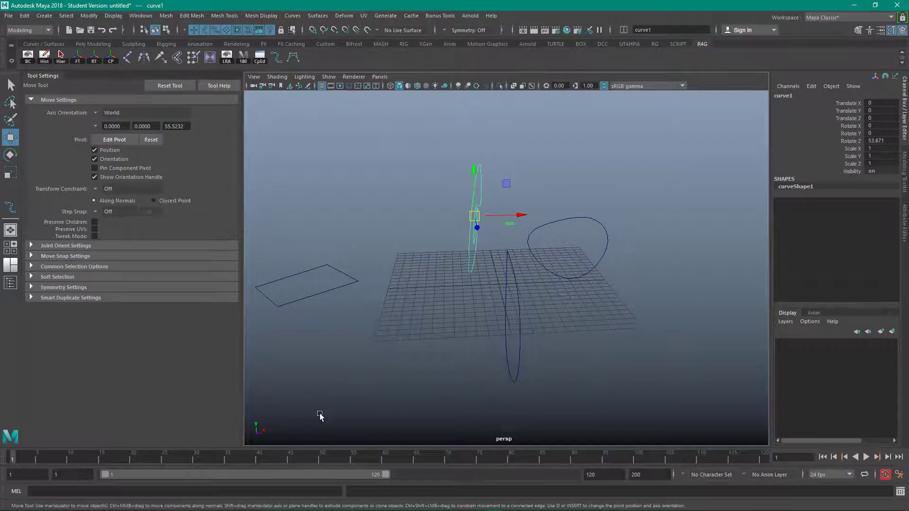
{"action": "left_click_drag", "start_coordinate": [320, 415], "coordinate": [254, 437], "text": "alt"}
{"action": "left_click_drag", "start_coordinate": [399, 344], "coordinate": [375, 180], "text": "alt"}
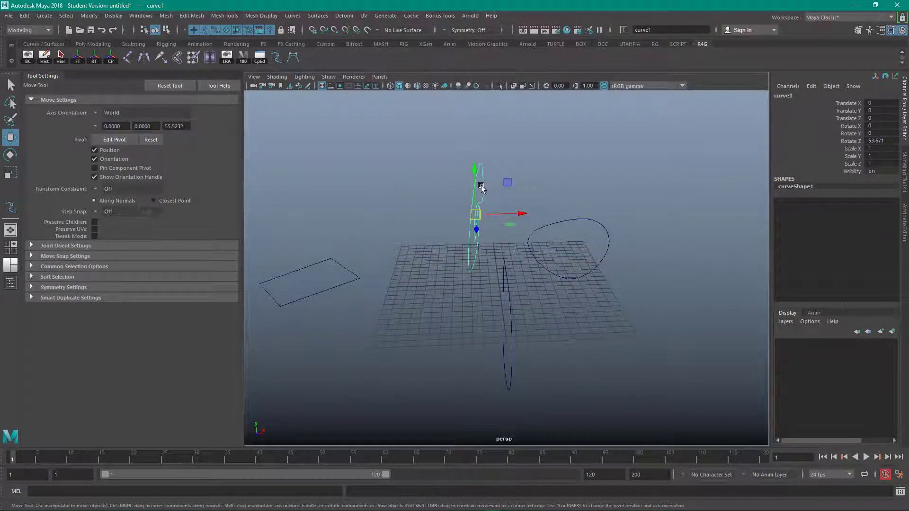
{"action": "left_click", "coordinate": [401, 183]}
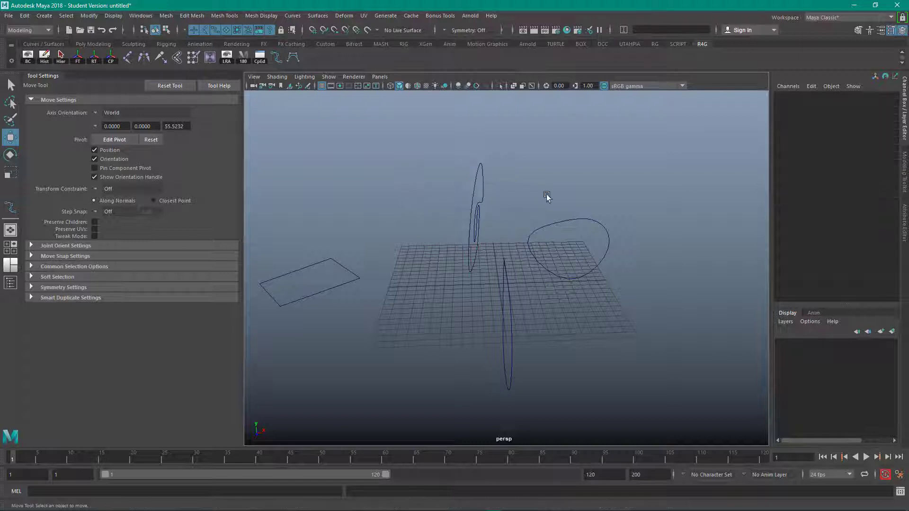
{"action": "left_click_drag", "start_coordinate": [454, 163], "coordinate": [550, 197]}
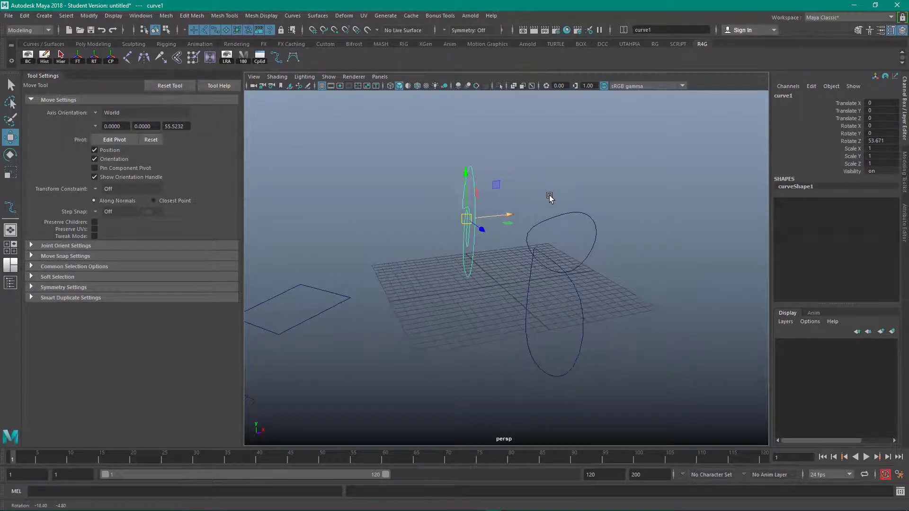
Step: Set the Move tool's axis orientation to Object and inspect the spiral-shaped curve's tilted handles from several angles
{"action": "left_click", "coordinate": [96, 110]}
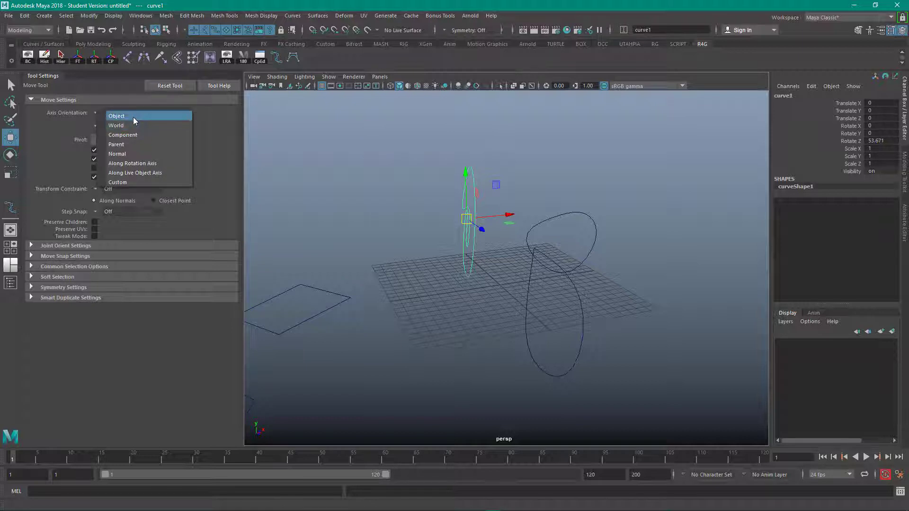
{"action": "left_click", "coordinate": [133, 117]}
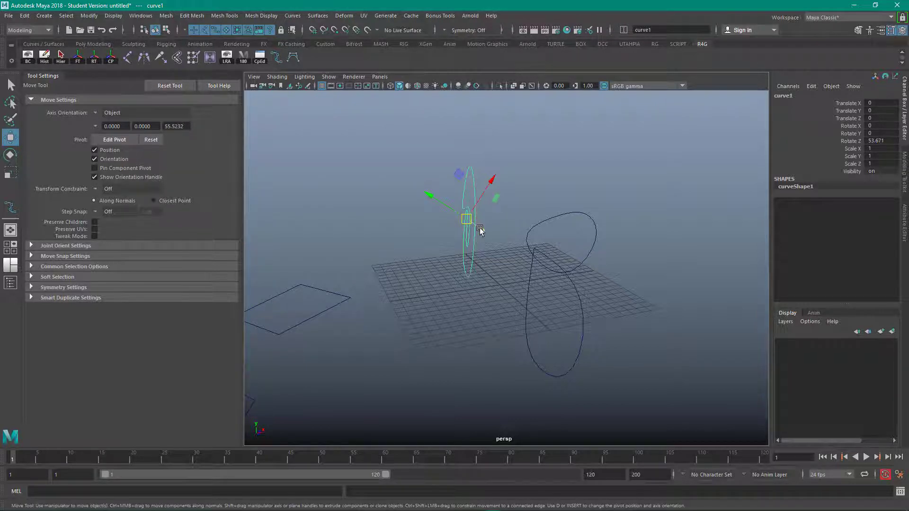
{"action": "mouse_move", "coordinate": [430, 197]}
{"action": "left_mouse_down", "text": "alt"}
{"action": "mouse_move", "coordinate": [394, 194]}
{"action": "mouse_move", "coordinate": [460, 202]}
{"action": "mouse_move", "coordinate": [424, 195]}
{"action": "mouse_move", "coordinate": [434, 193]}
{"action": "left_mouse_up", "text": "alt"}
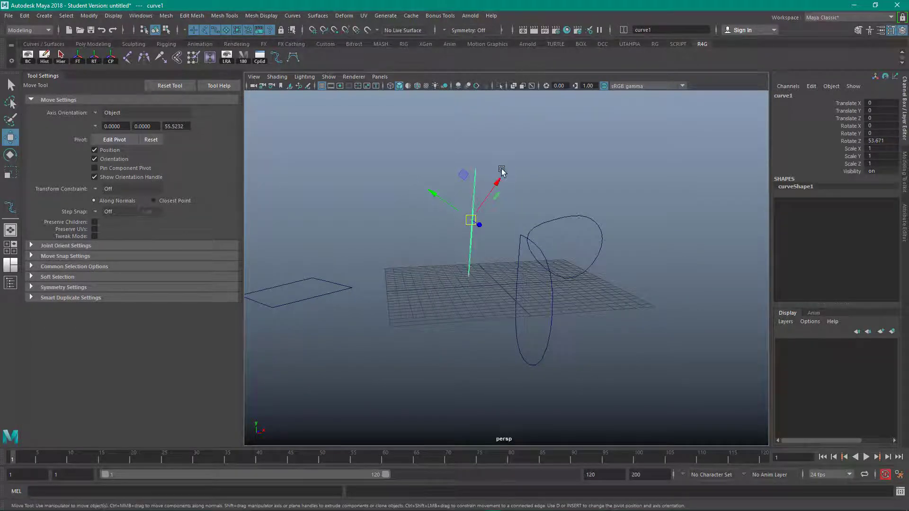
{"action": "left_click_drag", "start_coordinate": [411, 195], "coordinate": [431, 200], "text": "alt"}
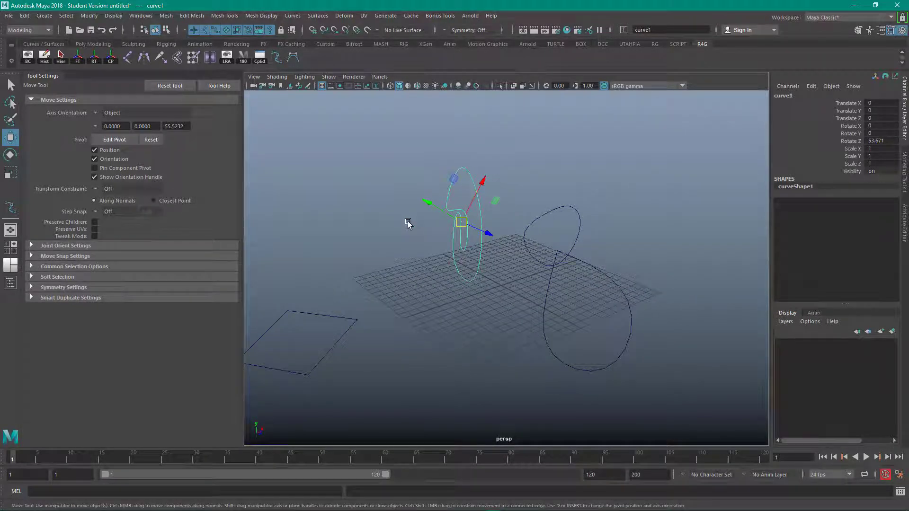
Step: Reselect the spiral-shaped curve, choose Object orientation for the Move tool again, and return it to World
{"action": "left_click", "coordinate": [408, 223]}
{"action": "left_click", "coordinate": [449, 187]}
{"action": "left_click", "coordinate": [94, 112]}
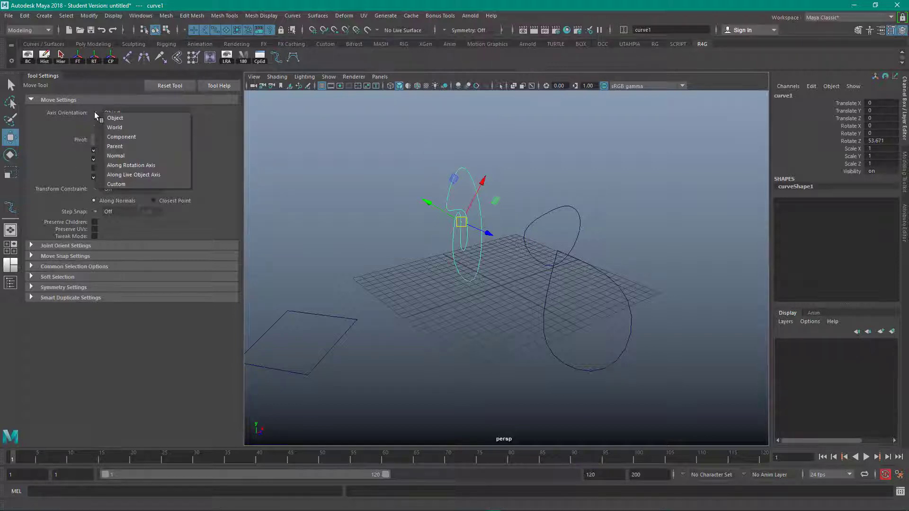
{"action": "left_click", "coordinate": [143, 119]}
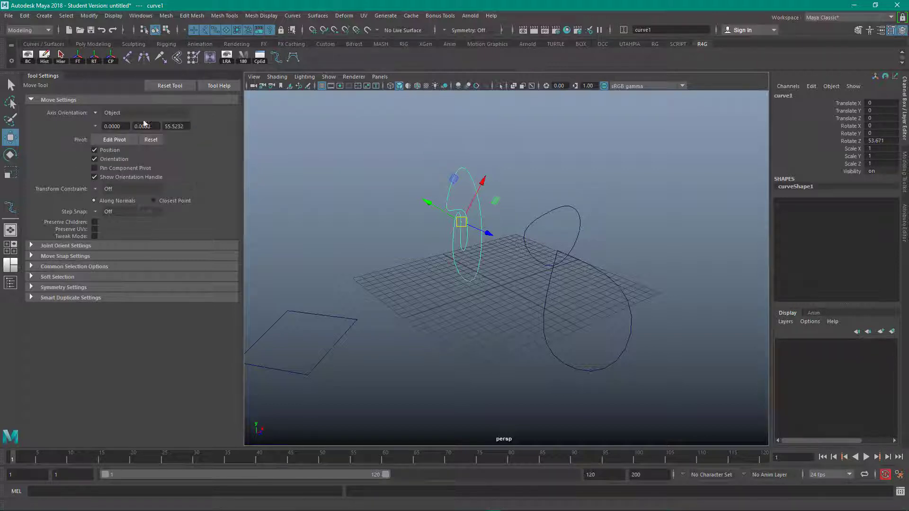
{"action": "left_click", "coordinate": [94, 114]}
{"action": "left_click", "coordinate": [110, 125]}
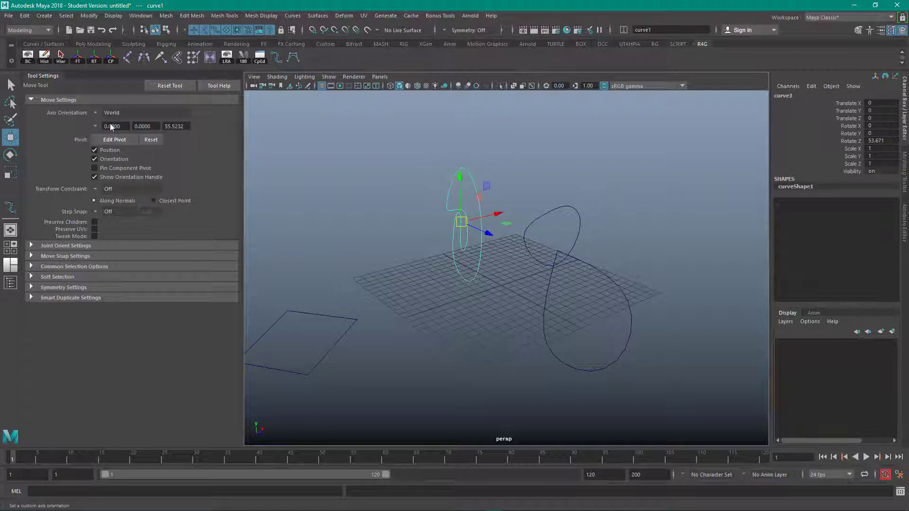
{"action": "left_click_drag", "start_coordinate": [461, 305], "coordinate": [450, 226], "text": "alt"}
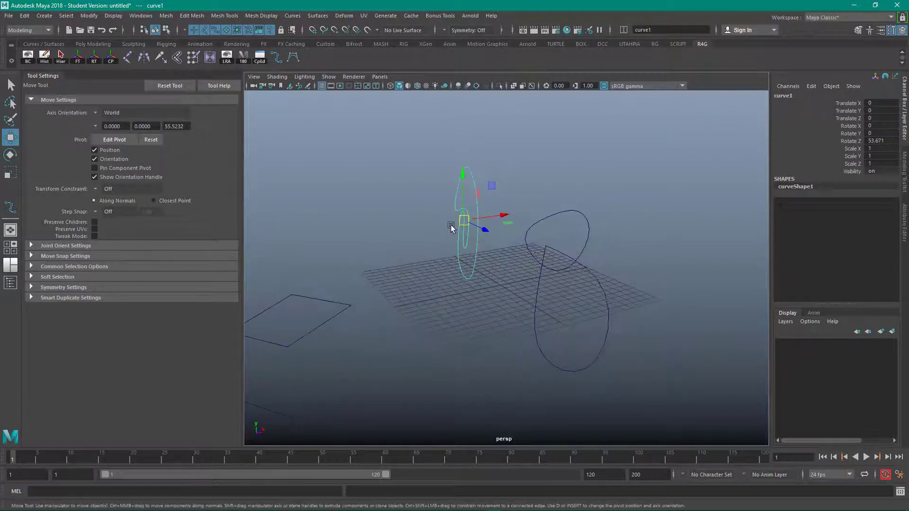
Step: Switch to the Rotate tool and freeze the transformations of the rotated spiral-shaped curve
{"action": "key", "text": "e"}
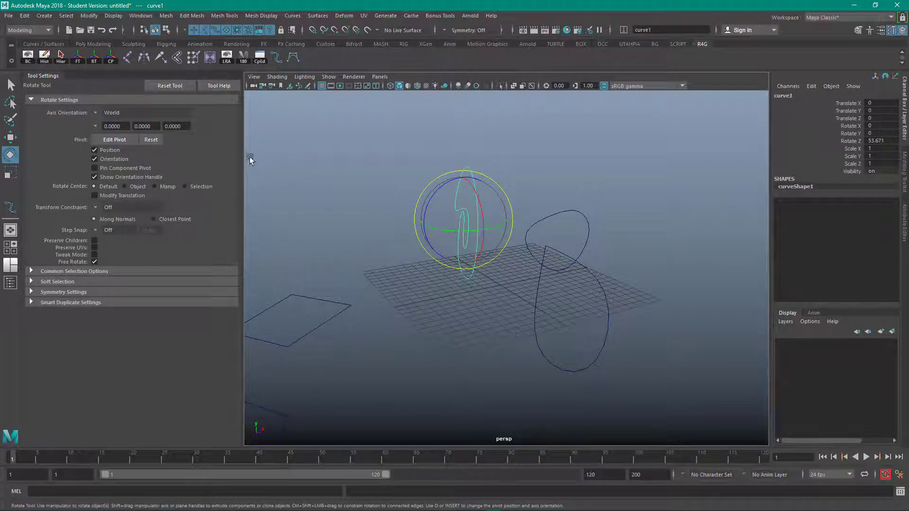
{"action": "left_click", "coordinate": [78, 59]}
{"action": "left_click_drag", "start_coordinate": [430, 171], "coordinate": [310, 240], "text": "alt"}
Step: Select the four-sided curve and move its pivot with grid snapping to a grid point just beside the curve
{"action": "middle_click_drag", "start_coordinate": [310, 240], "coordinate": [488, 181], "text": "alt"}
{"action": "left_click_drag", "start_coordinate": [488, 180], "coordinate": [460, 182], "text": "alt"}
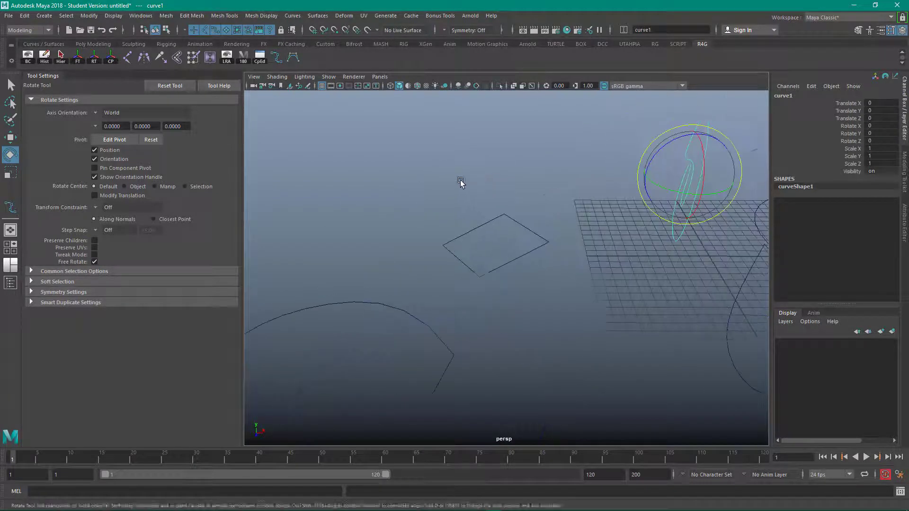
{"action": "middle_click_drag", "start_coordinate": [461, 182], "coordinate": [395, 211], "text": "alt"}
{"action": "left_click_drag", "start_coordinate": [390, 216], "coordinate": [478, 325]}
{"action": "middle_click_drag", "start_coordinate": [428, 263], "coordinate": [401, 249], "text": "alt"}
{"action": "key", "text": "w"}
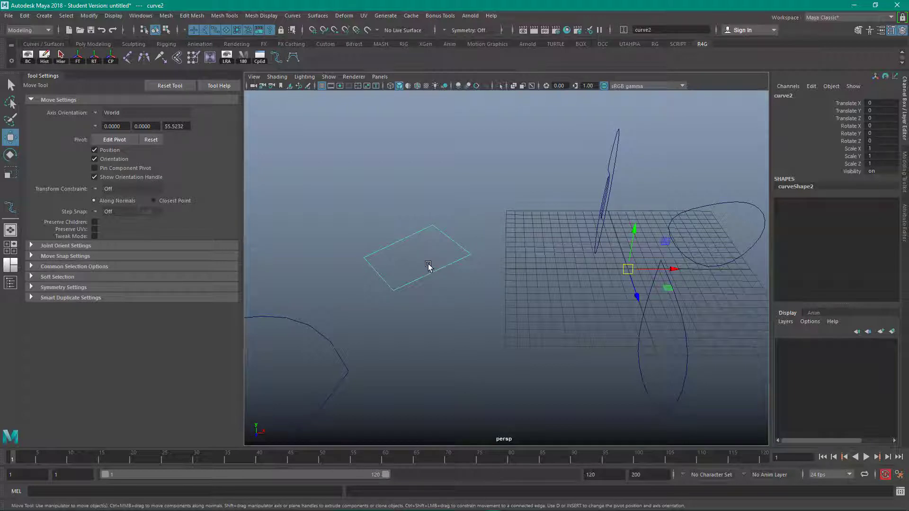
{"action": "key", "text": "d"}
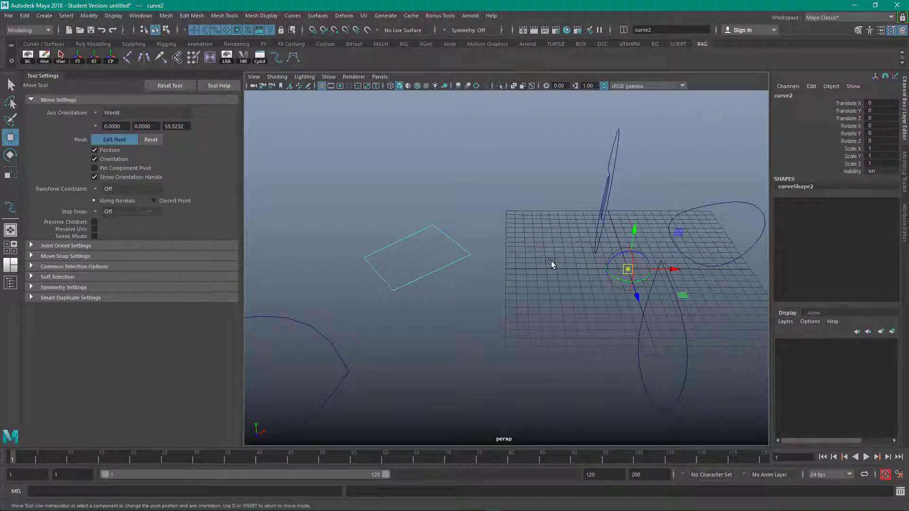
{"action": "key", "text": "x"}
{"action": "left_click_drag", "start_coordinate": [627, 269], "coordinate": [450, 286]}
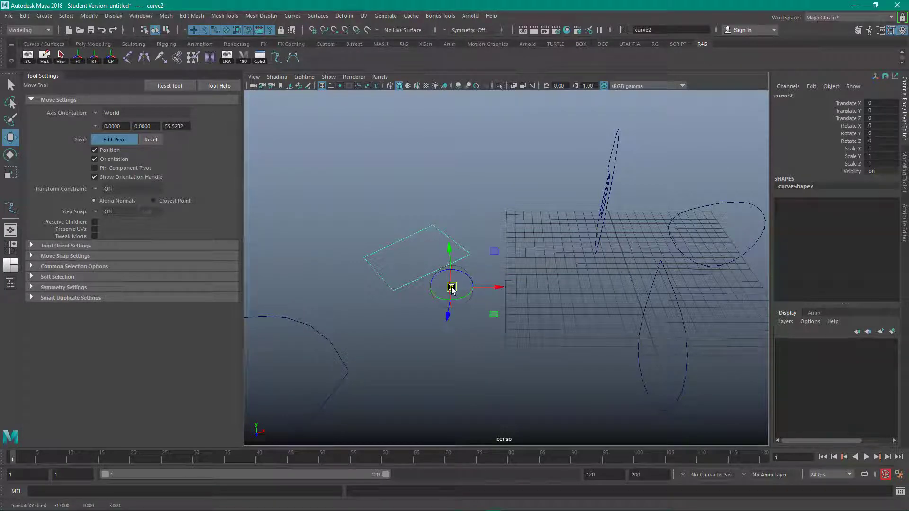
Step: Move the four-sided curve's pivot onto its edge with curve snapping, then leave pivot editing and turn the snapping off
{"action": "left_click", "coordinate": [325, 31]}
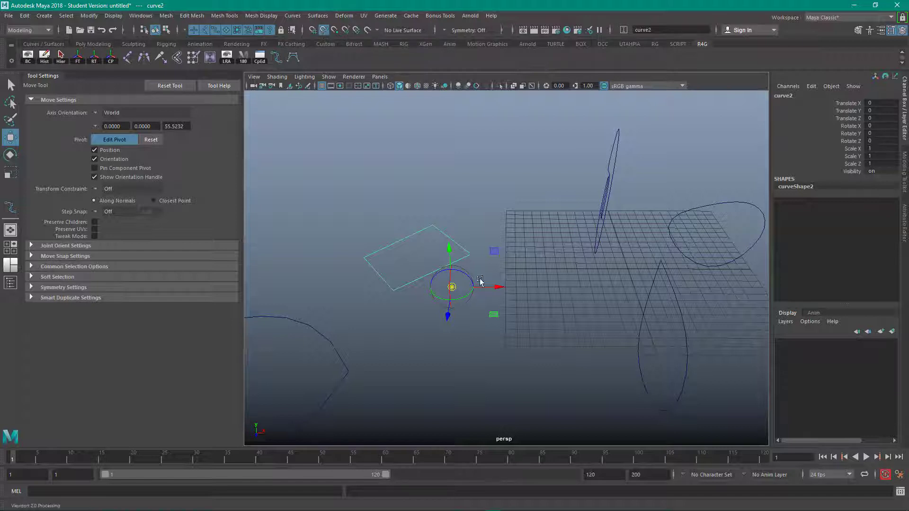
{"action": "left_click_drag", "start_coordinate": [453, 287], "coordinate": [473, 213]}
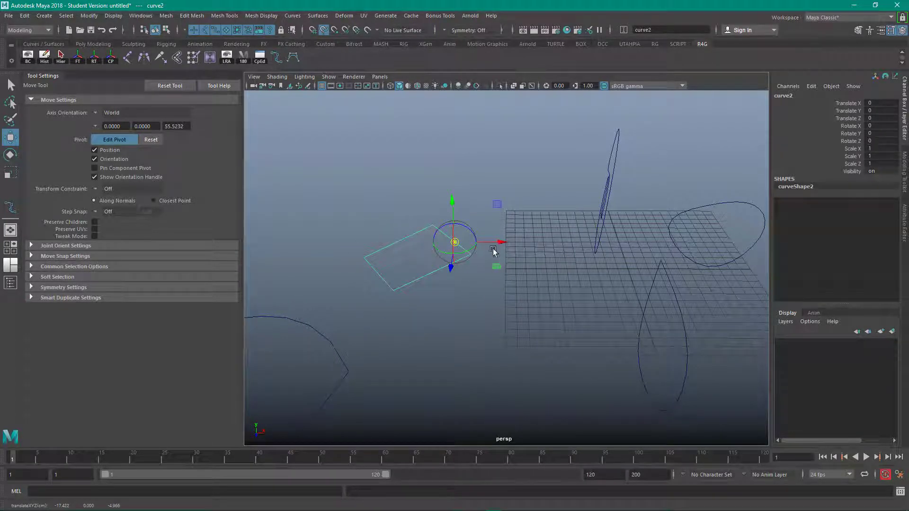
{"action": "key", "text": "d"}
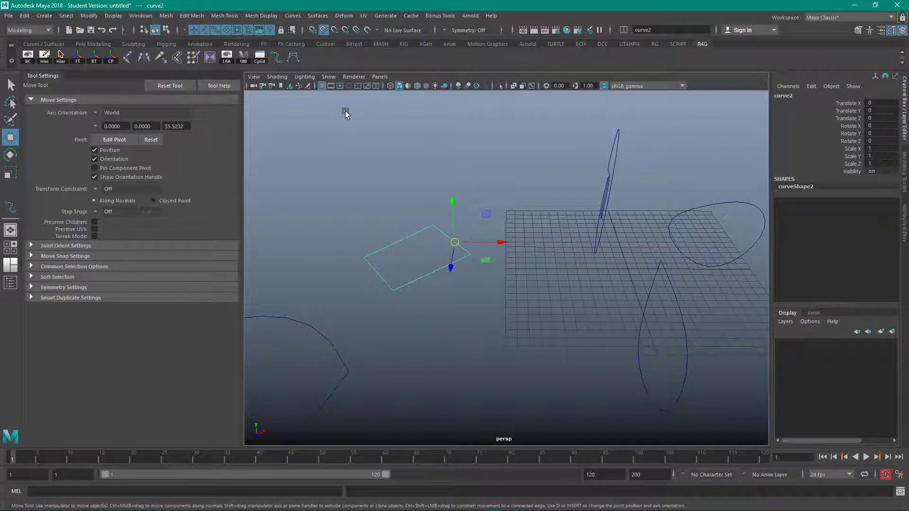
{"action": "left_click", "coordinate": [323, 30]}
Step: Move the four-sided curve's pivot to its far corner using point snapping
{"action": "key", "text": "d"}
{"action": "key", "text": "v"}
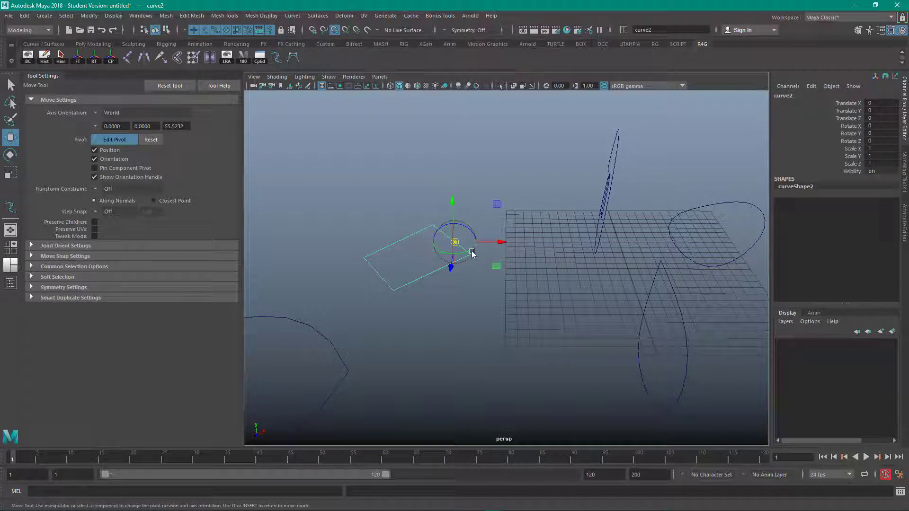
{"action": "left_click_drag", "start_coordinate": [456, 244], "coordinate": [433, 226]}
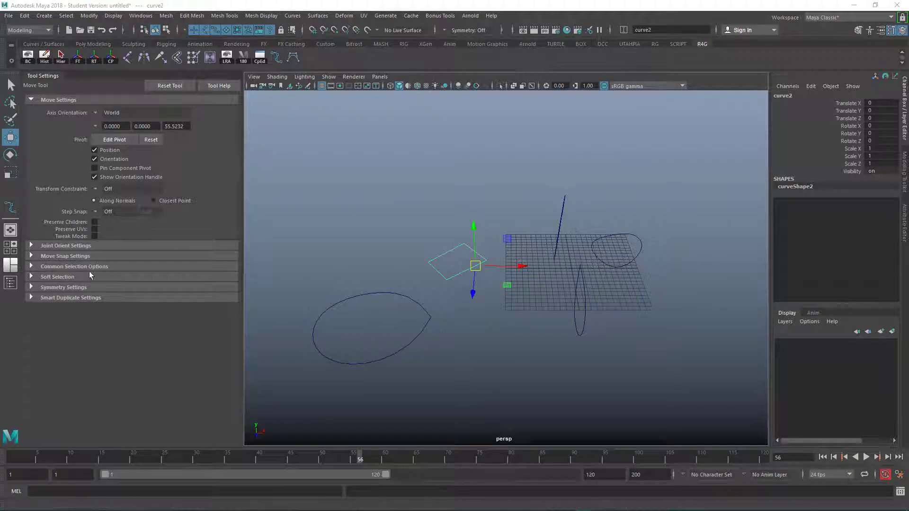
Step: Show the Outliner, collapse the Tool Settings, and clear the selection
{"action": "left_click", "coordinate": [9, 284]}
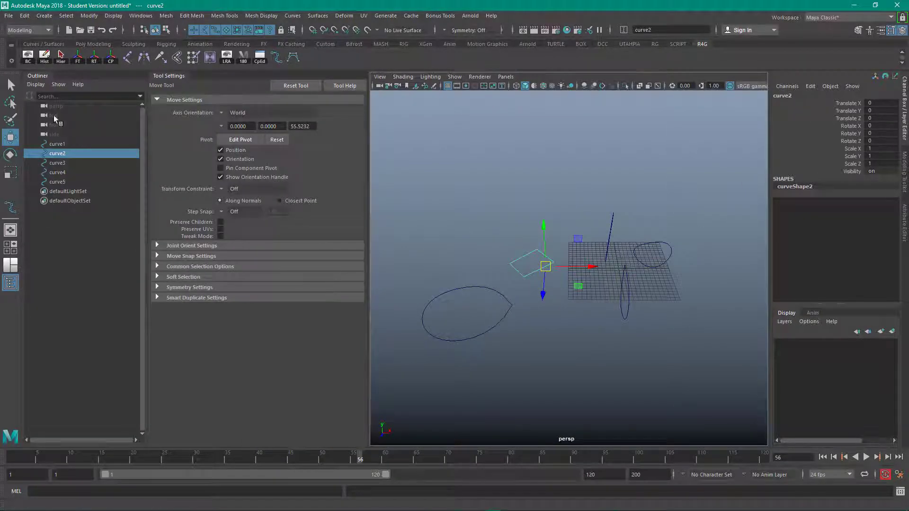
{"action": "left_click", "coordinate": [174, 75]}
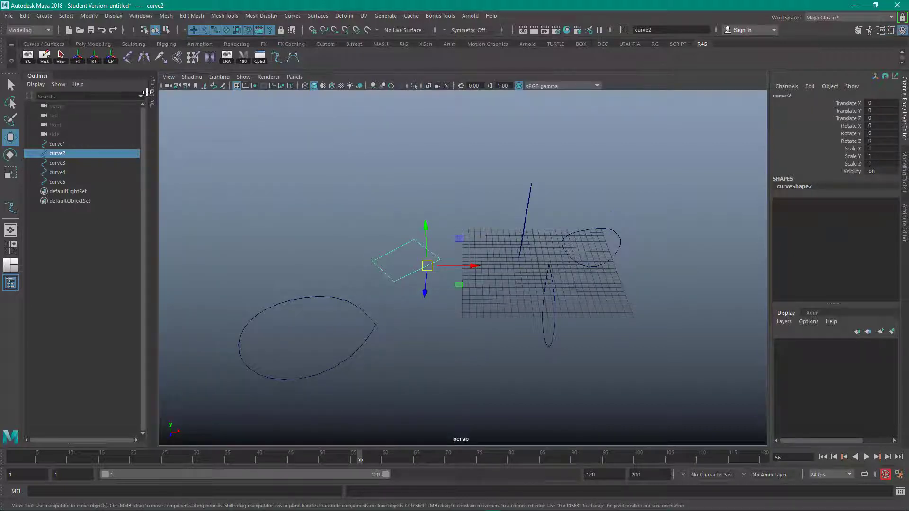
{"action": "left_click", "coordinate": [427, 215]}
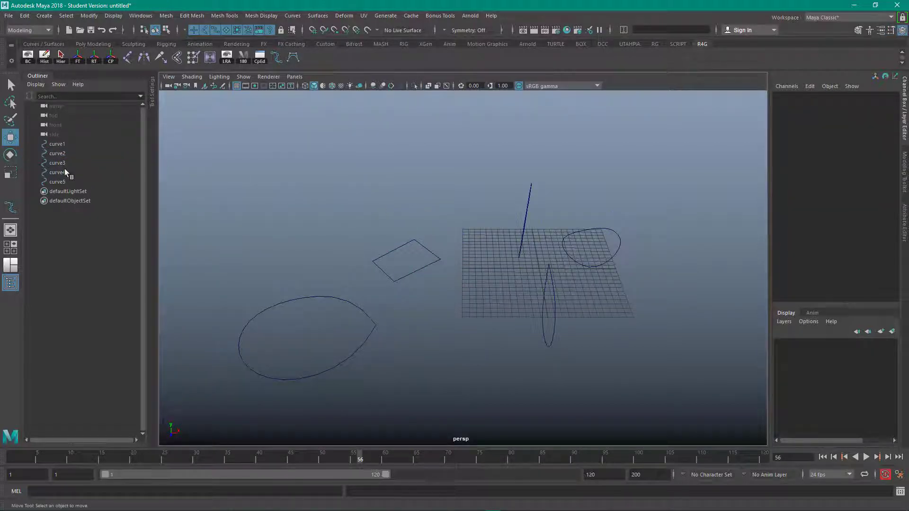
Step: Select curve1 through curve5 and group them together
{"action": "left_click", "coordinate": [61, 144]}
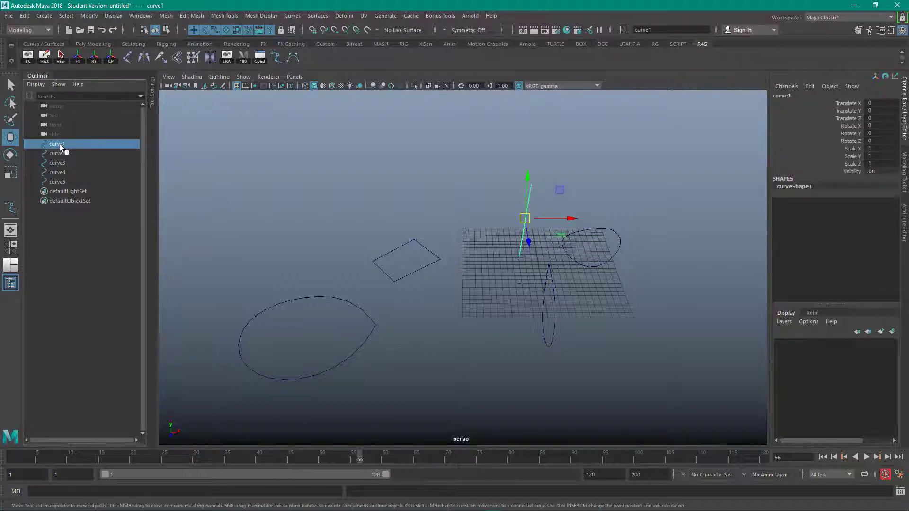
{"action": "left_click", "coordinate": [61, 182], "text": "shift"}
{"action": "key", "text": "ctrl+g"}
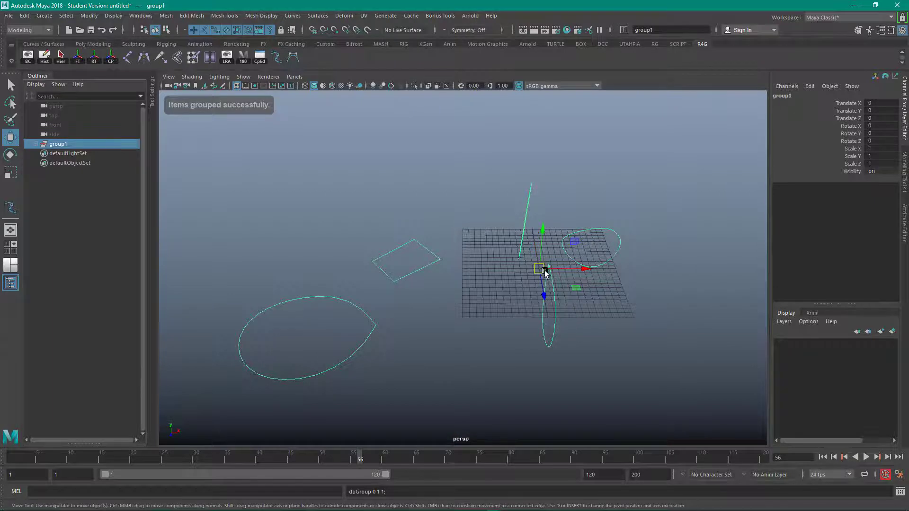
Step: Try moving the group of curves, undo the move, and expand the group to list its curves
{"action": "left_click_drag", "start_coordinate": [544, 271], "coordinate": [568, 266]}
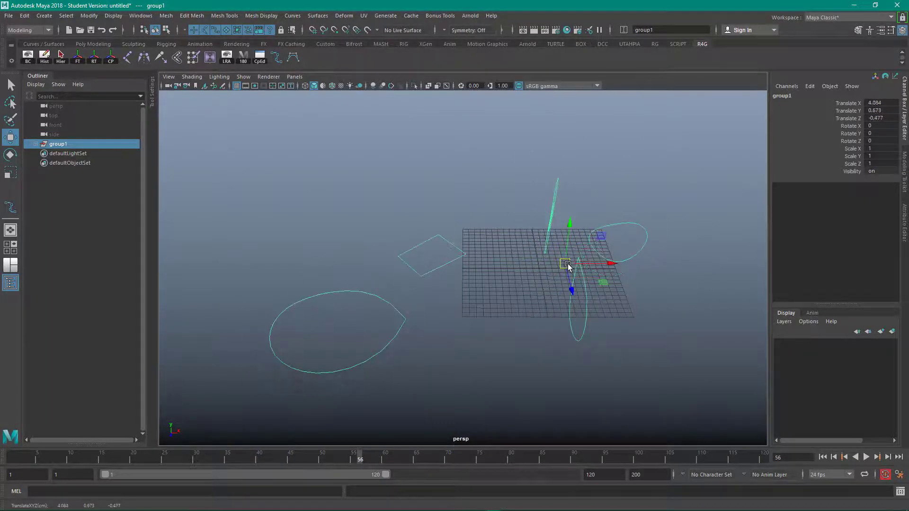
{"action": "key", "text": "ctrl+z"}
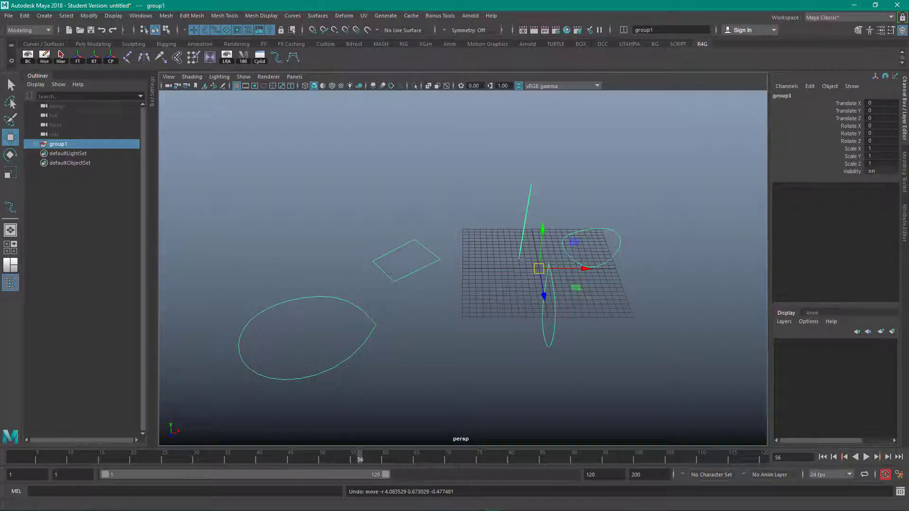
{"action": "left_click", "coordinate": [36, 145]}
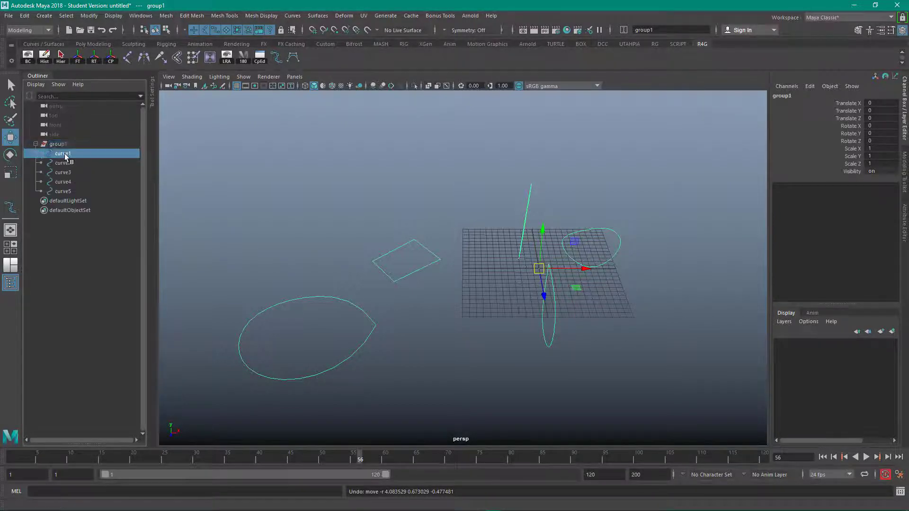
Step: Examine the group's hierarchy by selecting its child curves one after another in the Outliner
{"action": "left_click", "coordinate": [64, 154]}
{"action": "left_click", "coordinate": [66, 162]}
{"action": "left_click", "coordinate": [67, 175]}
{"action": "left_click", "coordinate": [64, 184]}
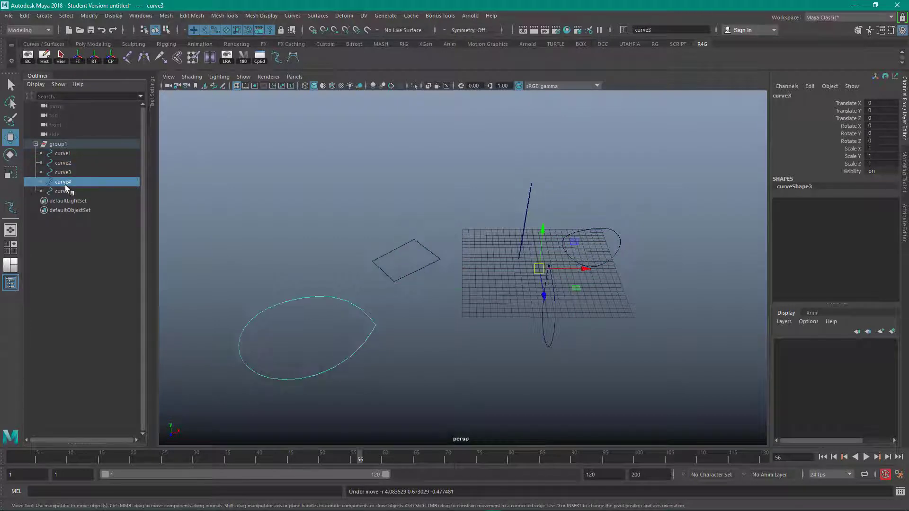
{"action": "left_click", "coordinate": [64, 192]}
{"action": "left_click", "coordinate": [62, 172]}
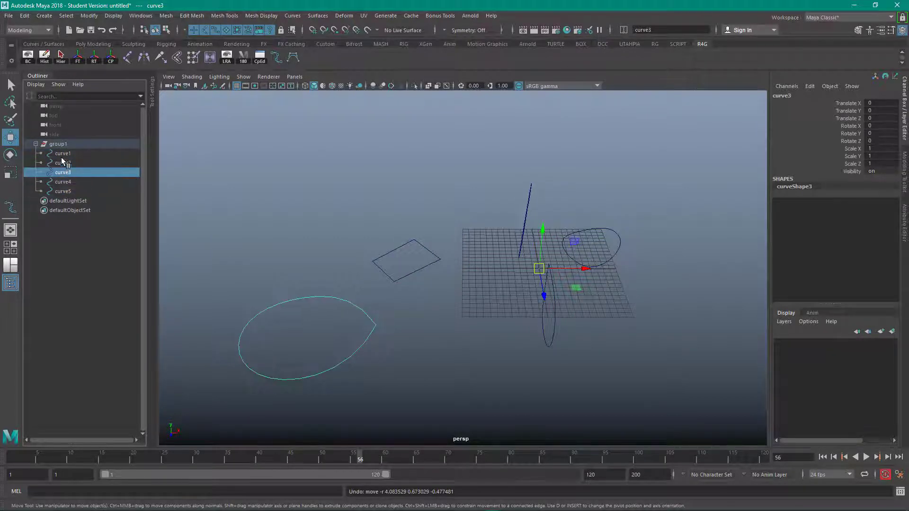
{"action": "left_click", "coordinate": [65, 154]}
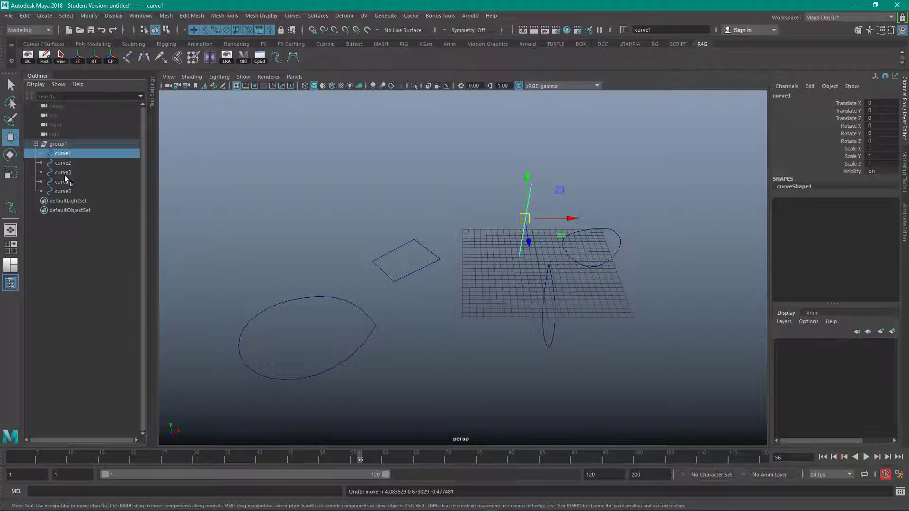
{"action": "left_click", "coordinate": [65, 172]}
{"action": "left_click", "coordinate": [61, 190]}
{"action": "left_click", "coordinate": [66, 154]}
Step: Delete group1 together with all of its curves and reframe the empty grid
{"action": "left_click", "coordinate": [59, 144]}
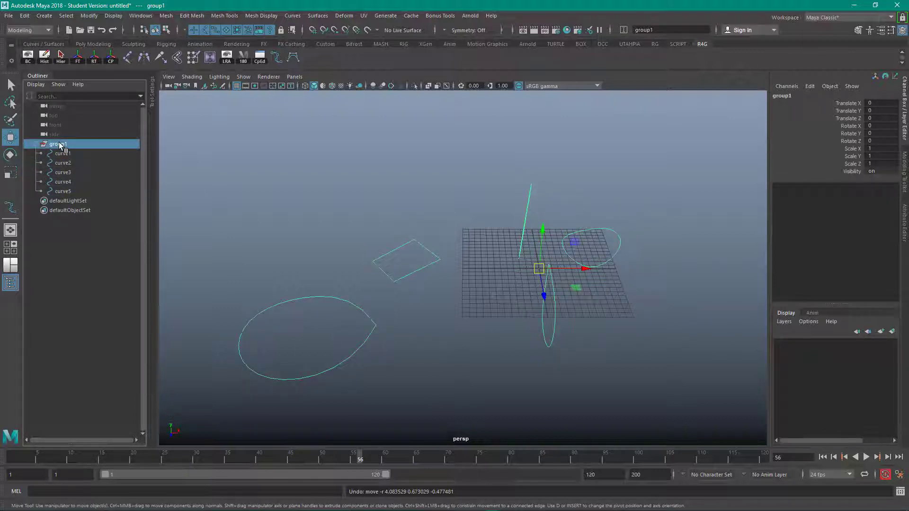
{"action": "key", "text": "Delete"}
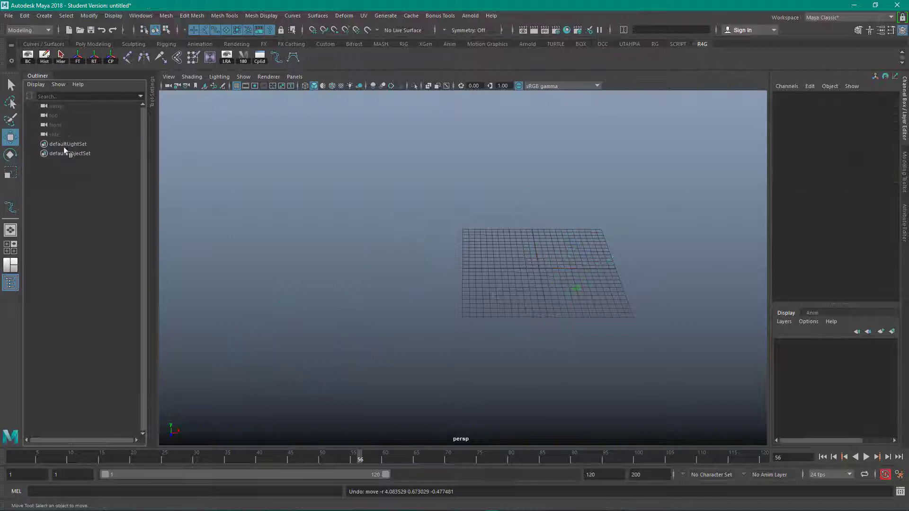
{"action": "right_click_drag", "start_coordinate": [352, 227], "coordinate": [557, 261], "text": "alt"}
{"action": "middle_click_drag", "start_coordinate": [556, 262], "coordinate": [378, 260], "text": "alt"}
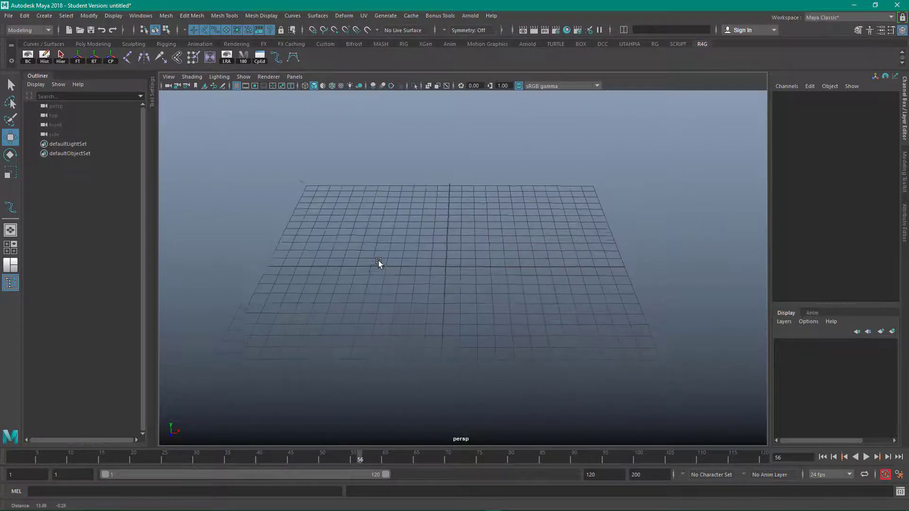
{"action": "right_click_drag", "start_coordinate": [378, 263], "coordinate": [468, 275], "text": "alt"}
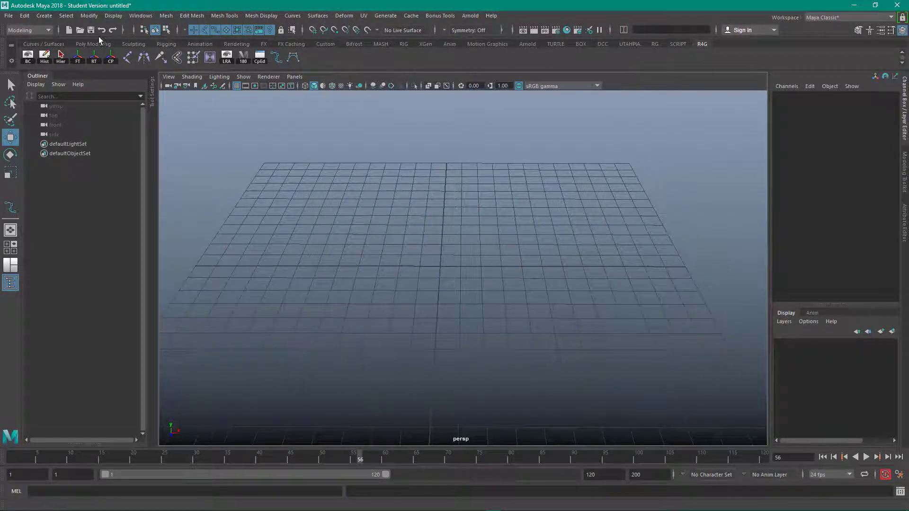
Step: Add the NURBS Circle options command to the R4G shelf
{"action": "left_click", "coordinate": [44, 16]}
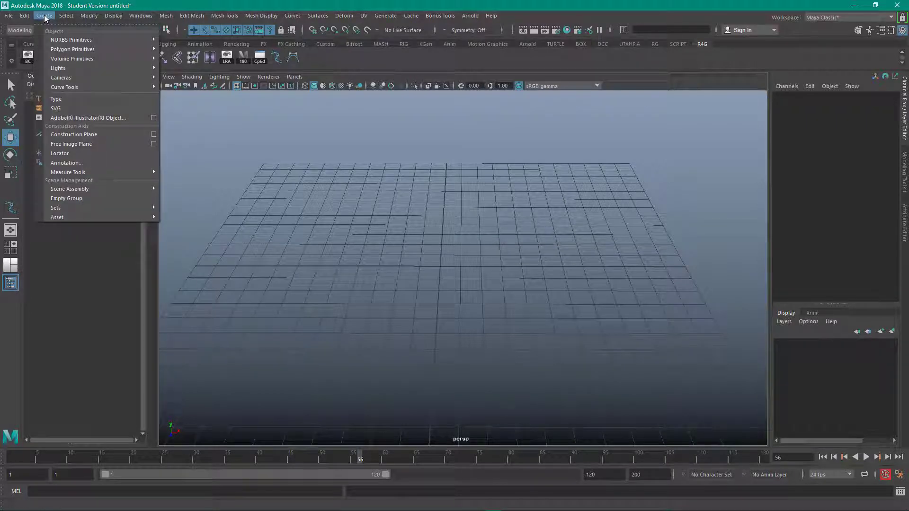
{"action": "mouse_move", "coordinate": [71, 39]}
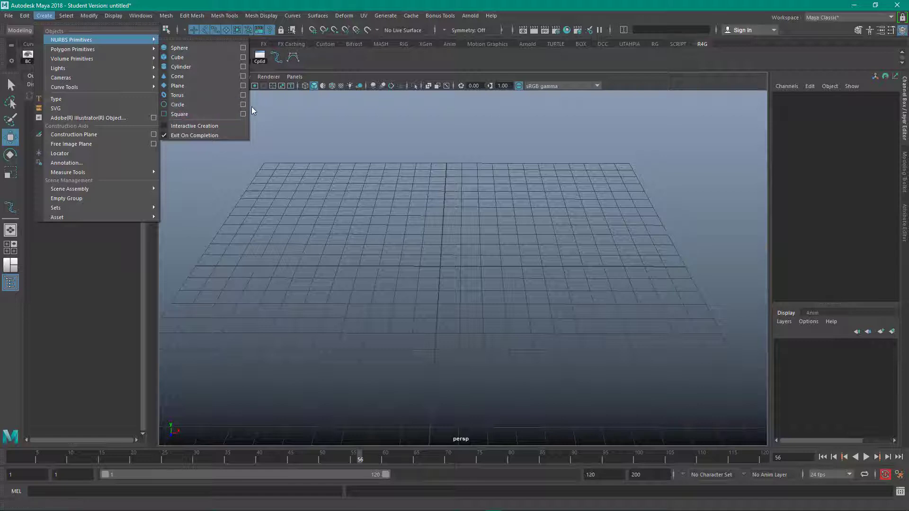
{"action": "mouse_move", "coordinate": [90, 59]}
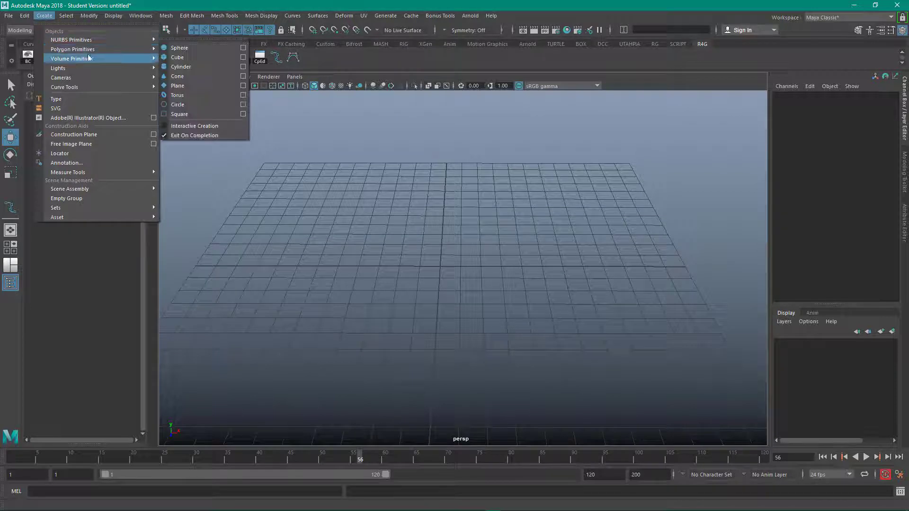
{"action": "mouse_move", "coordinate": [126, 41]}
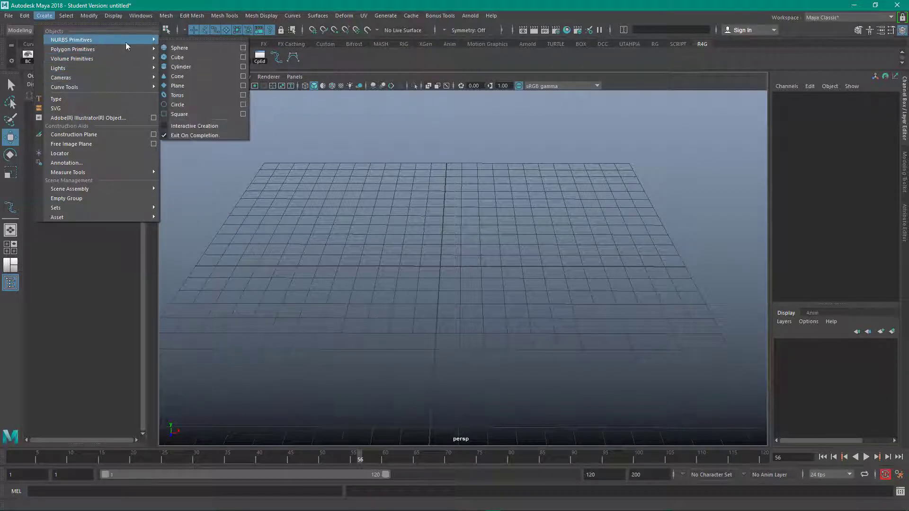
{"action": "left_click", "coordinate": [243, 105], "text": "ctrl+shift"}
{"action": "left_click", "coordinate": [351, 65]}
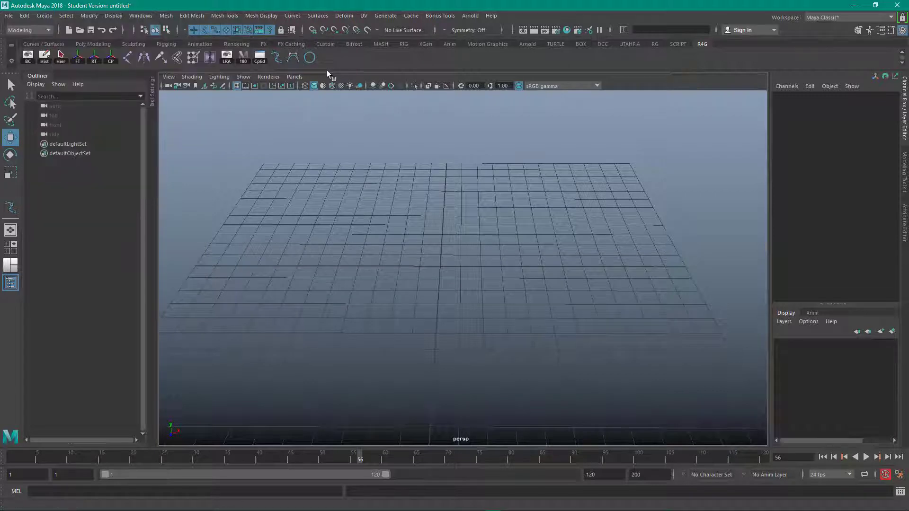
Step: Reset the NURBS circle options to defaults and create a circle with normal axis Y and radius 1
{"action": "left_click", "coordinate": [312, 59]}
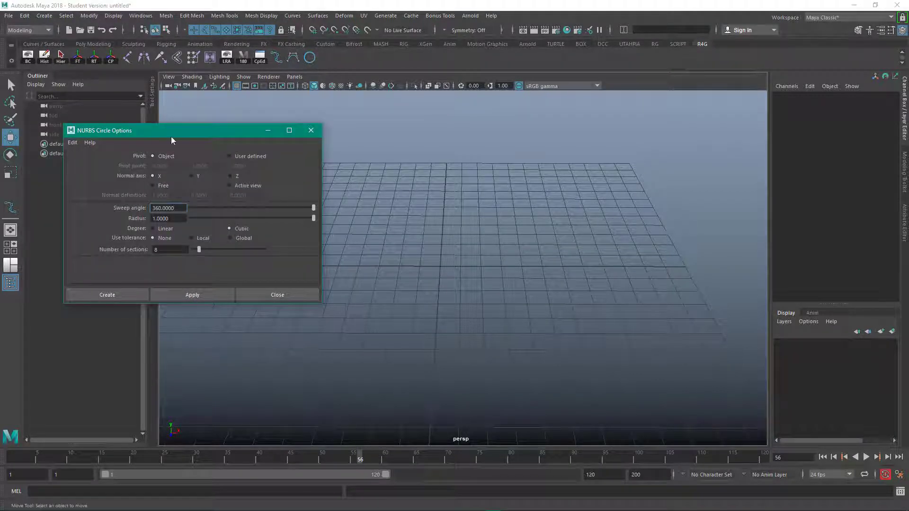
{"action": "left_click", "coordinate": [72, 143]}
{"action": "left_click", "coordinate": [79, 165]}
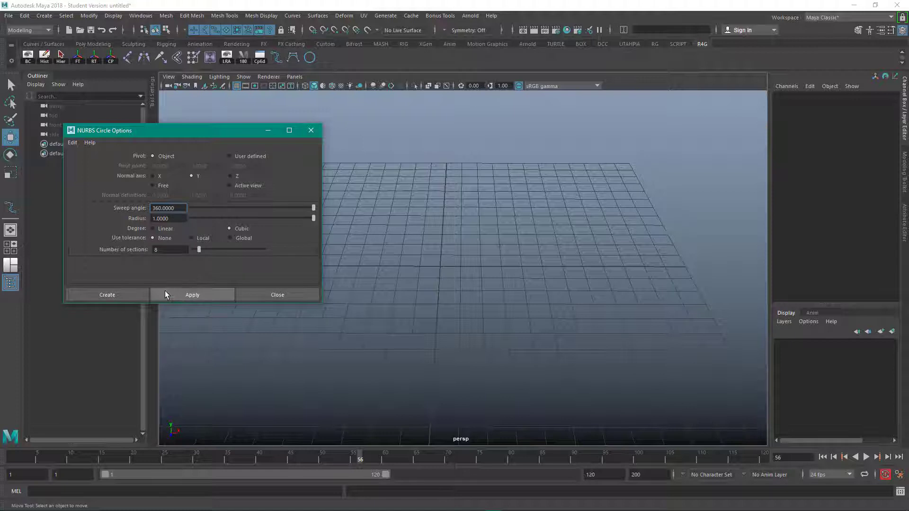
{"action": "left_click", "coordinate": [202, 294]}
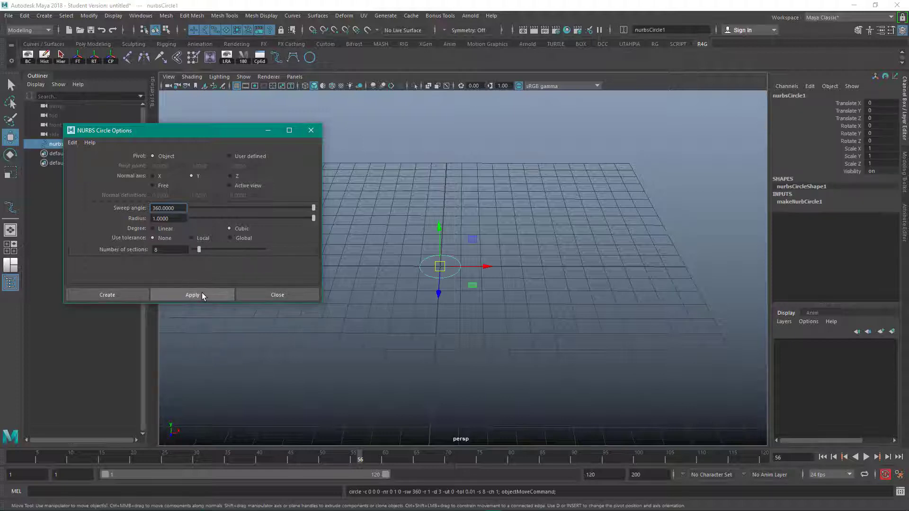
{"action": "left_click", "coordinate": [312, 131]}
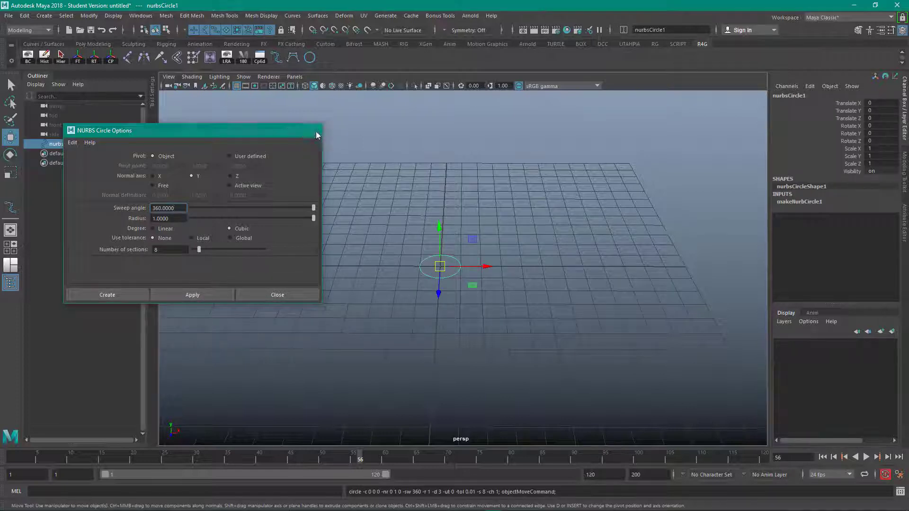
{"action": "left_click_drag", "start_coordinate": [333, 211], "coordinate": [388, 245], "text": "alt"}
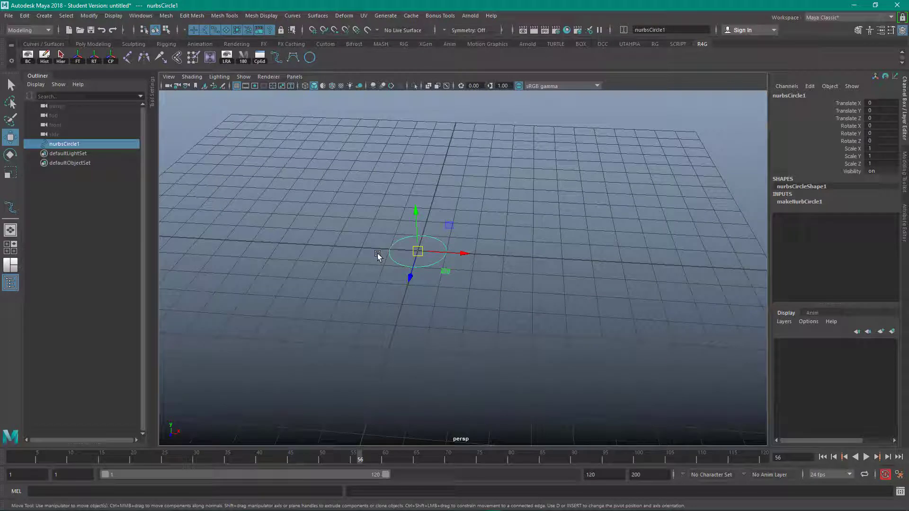
Step: Create two more NURBS circles of radius 1, one with normal axis X and one with normal axis Z
{"action": "double_click", "coordinate": [309, 56]}
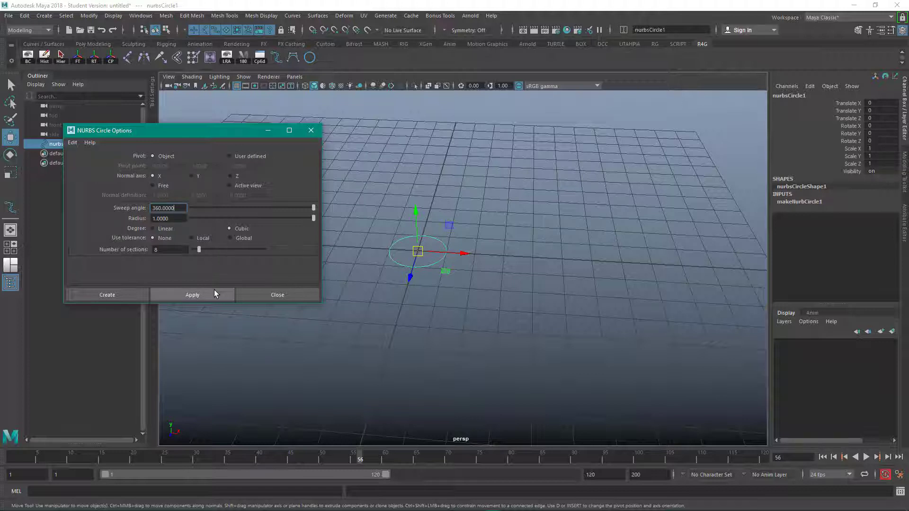
{"action": "left_click", "coordinate": [105, 295]}
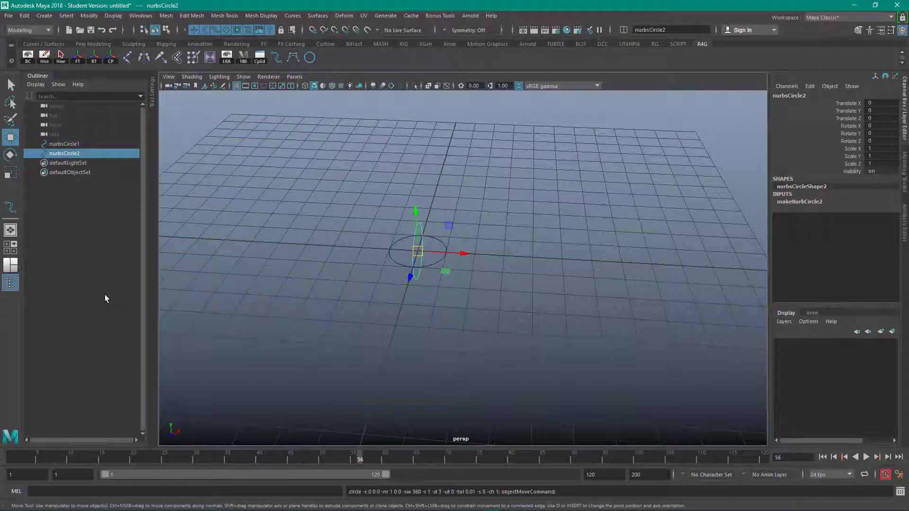
{"action": "double_click", "coordinate": [310, 58]}
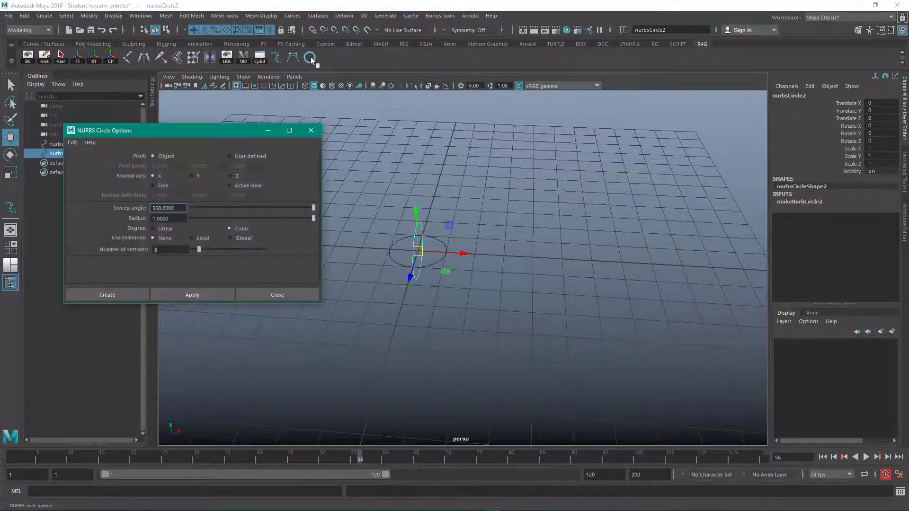
{"action": "left_click", "coordinate": [230, 176]}
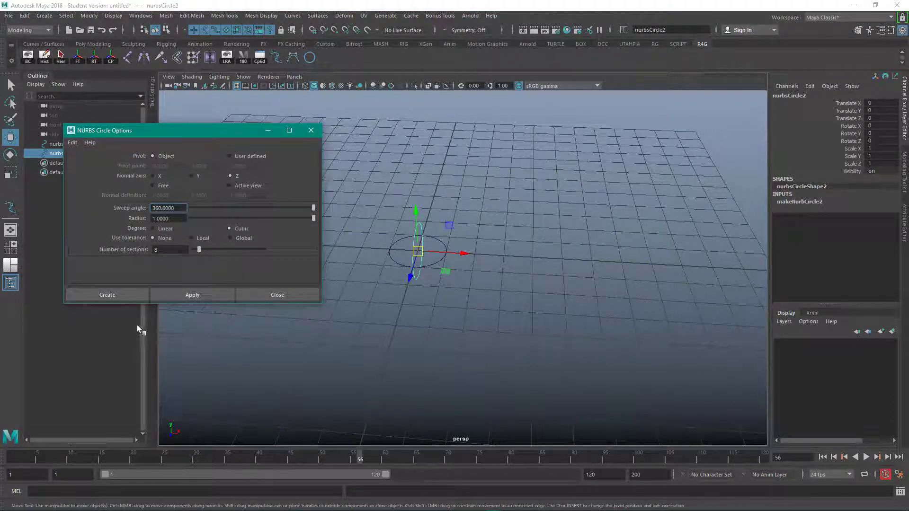
{"action": "left_click", "coordinate": [121, 294]}
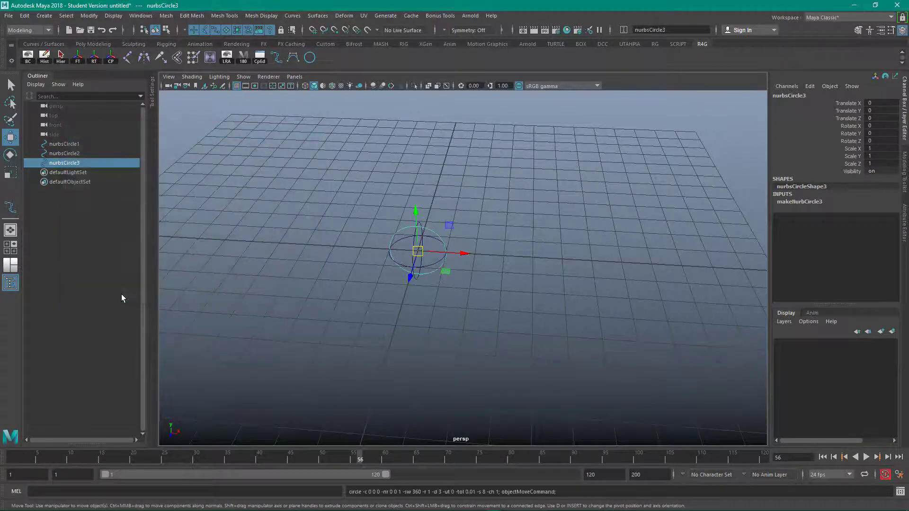
Step: Select all three intersecting circles, move them together along positive X off the origin, and clear the selection
{"action": "left_click_drag", "start_coordinate": [317, 308], "coordinate": [365, 324], "text": "alt"}
{"action": "left_click_drag", "start_coordinate": [338, 218], "coordinate": [516, 300]}
{"action": "left_click_drag", "start_coordinate": [462, 227], "coordinate": [534, 229]}
{"action": "left_click", "coordinate": [371, 252]}
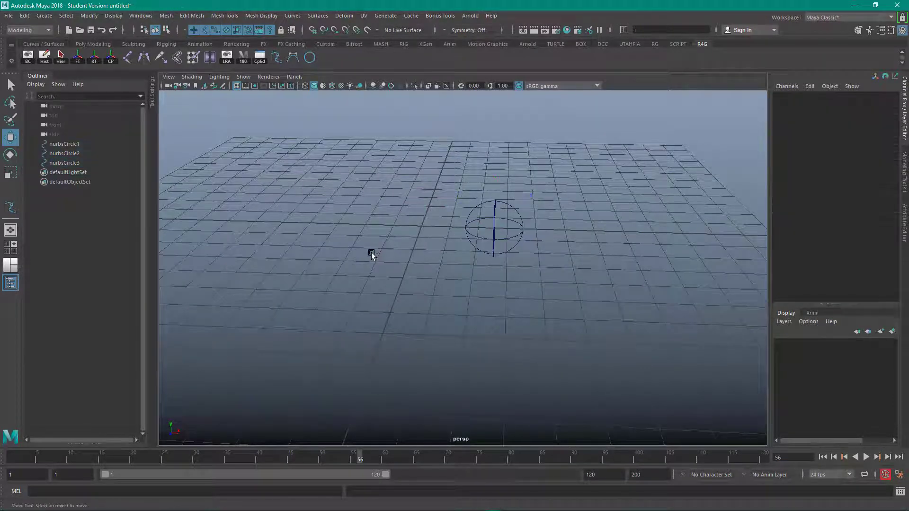
Step: Reset the circle options, create another circle with normal axis Y at the origin, and clear the selection
{"action": "double_click", "coordinate": [310, 58]}
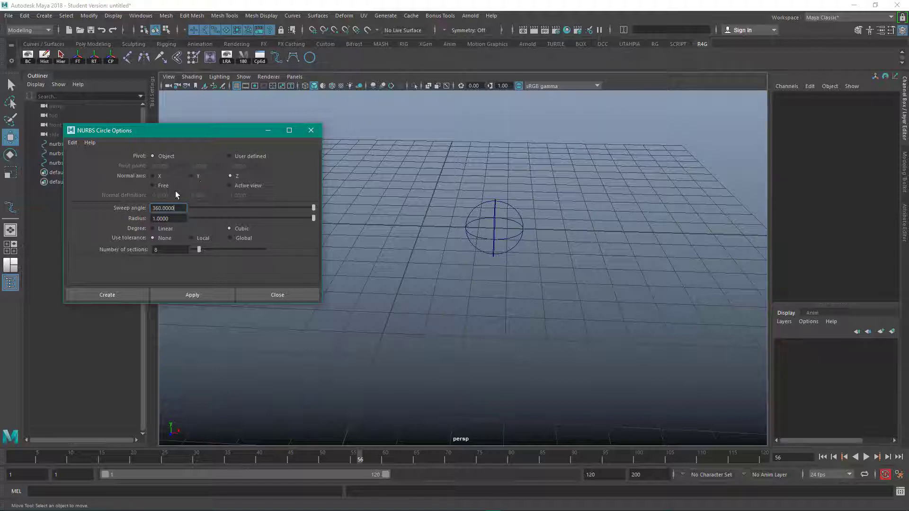
{"action": "left_click", "coordinate": [72, 142]}
{"action": "left_click", "coordinate": [83, 166]}
{"action": "left_click", "coordinate": [203, 295]}
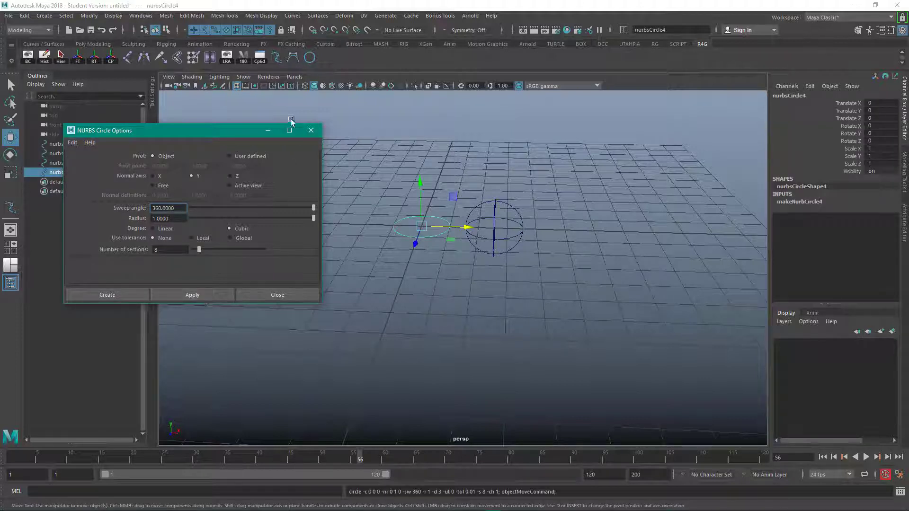
{"action": "left_click", "coordinate": [311, 131]}
{"action": "left_click", "coordinate": [363, 147]}
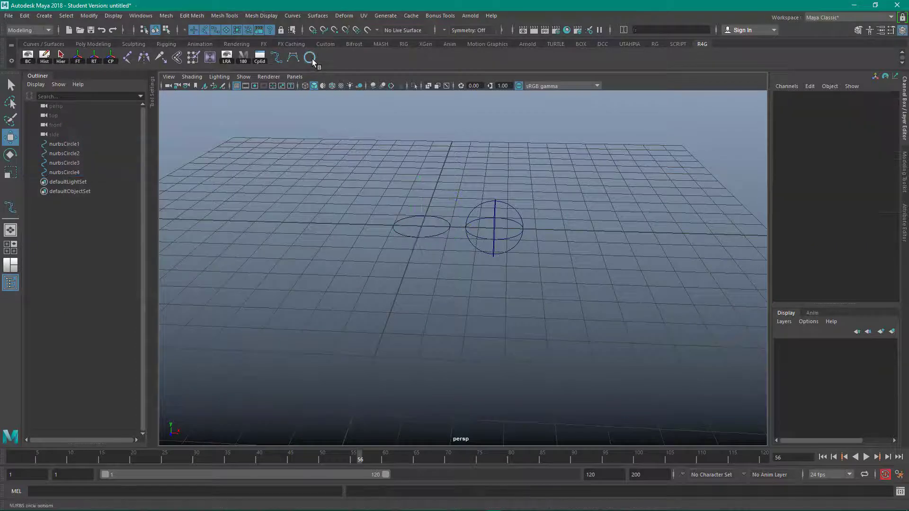
{"action": "double_click", "coordinate": [310, 58]}
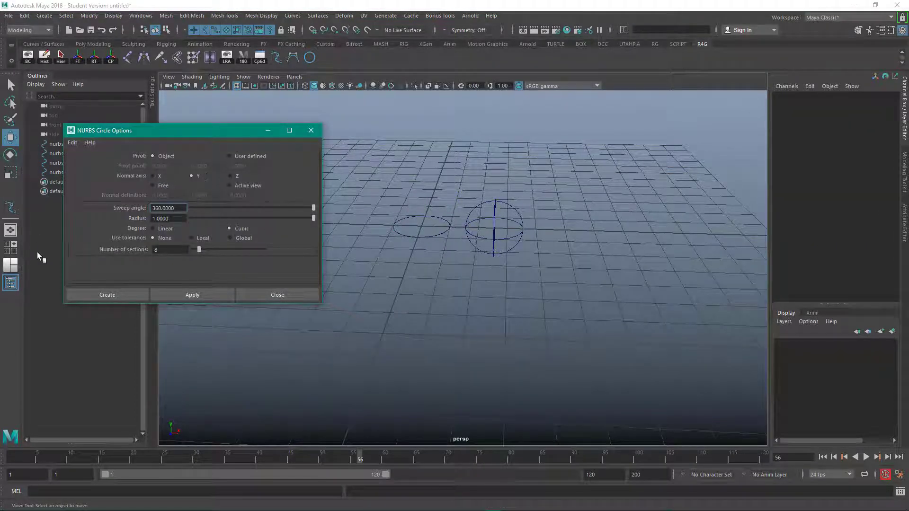
{"action": "left_click", "coordinate": [311, 130]}
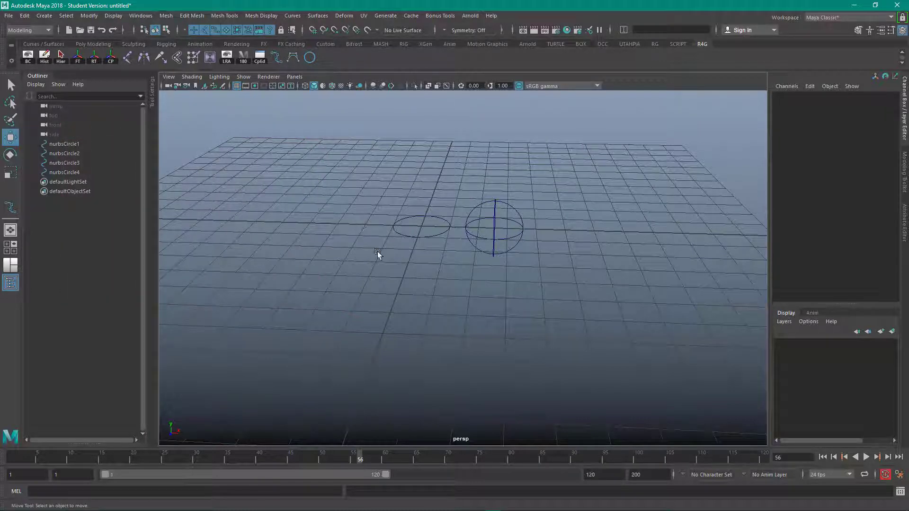
{"action": "left_click_drag", "start_coordinate": [376, 252], "coordinate": [411, 257], "text": "alt"}
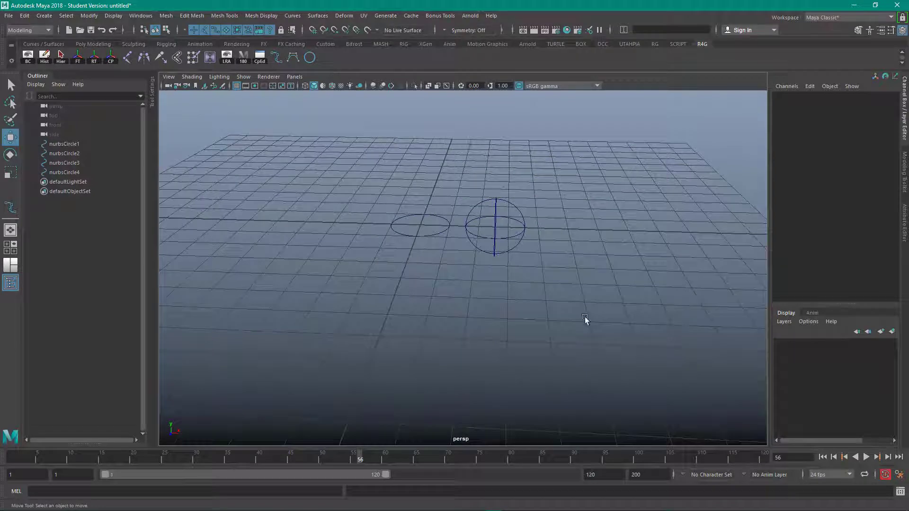
Step: Show the control vertices of nurbsCircle4 and move its rear vertex forward to dent the circle inward
{"action": "left_click_drag", "start_coordinate": [465, 281], "coordinate": [406, 286], "text": "alt"}
{"action": "left_click", "coordinate": [405, 267]}
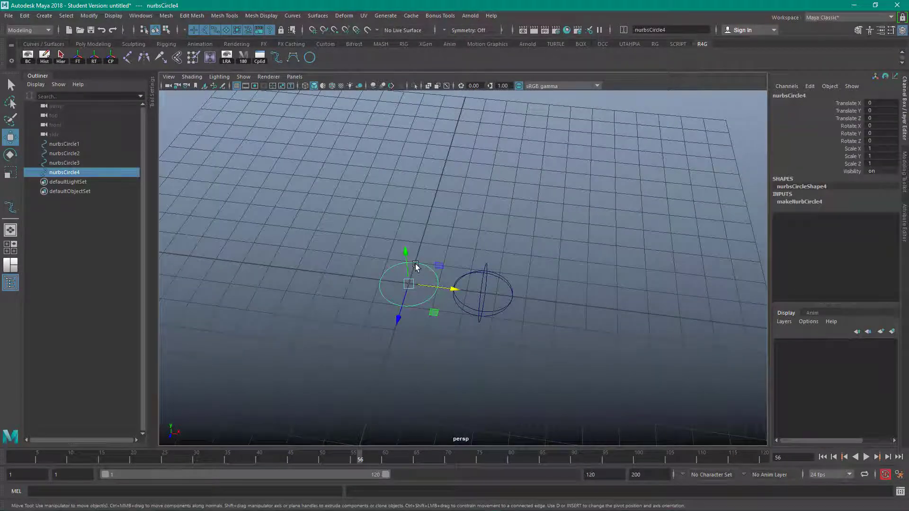
{"action": "right_click_drag", "start_coordinate": [416, 264], "coordinate": [363, 264]}
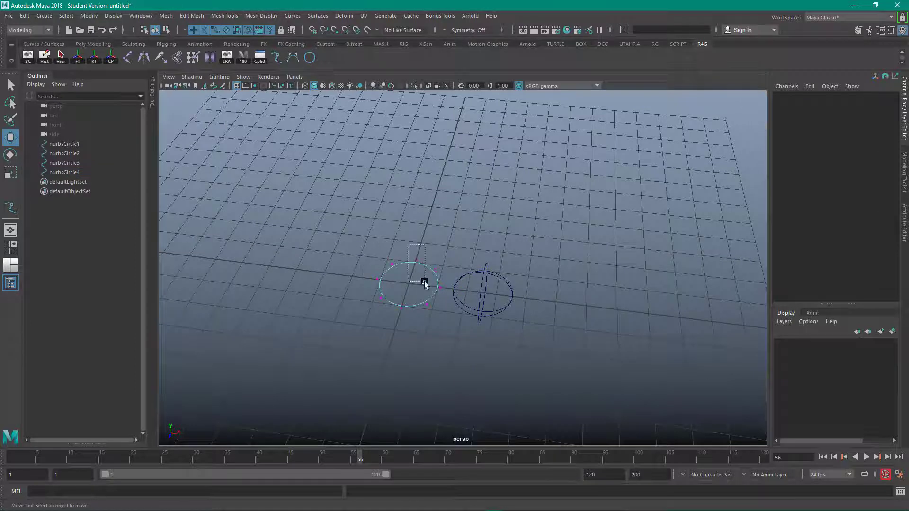
{"action": "left_click_drag", "start_coordinate": [424, 282], "coordinate": [409, 319]}
{"action": "left_click", "coordinate": [409, 332]}
Step: Move nurbsCircle4's two front-side control vertices slightly backward, return to object mode, and clear the selection
{"action": "left_click", "coordinate": [381, 299]}
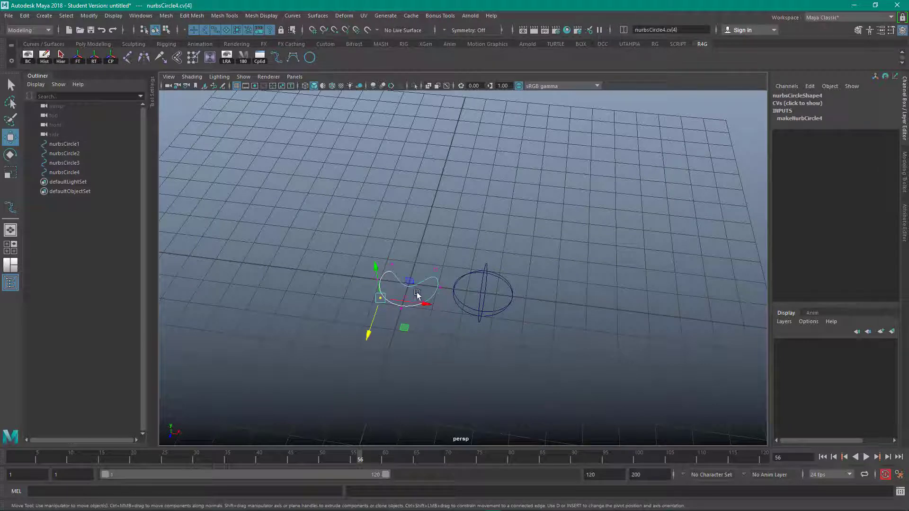
{"action": "left_click_drag", "start_coordinate": [419, 294], "coordinate": [431, 314], "text": "shift"}
{"action": "left_click_drag", "start_coordinate": [393, 339], "coordinate": [399, 331]}
{"action": "left_click", "coordinate": [433, 349]}
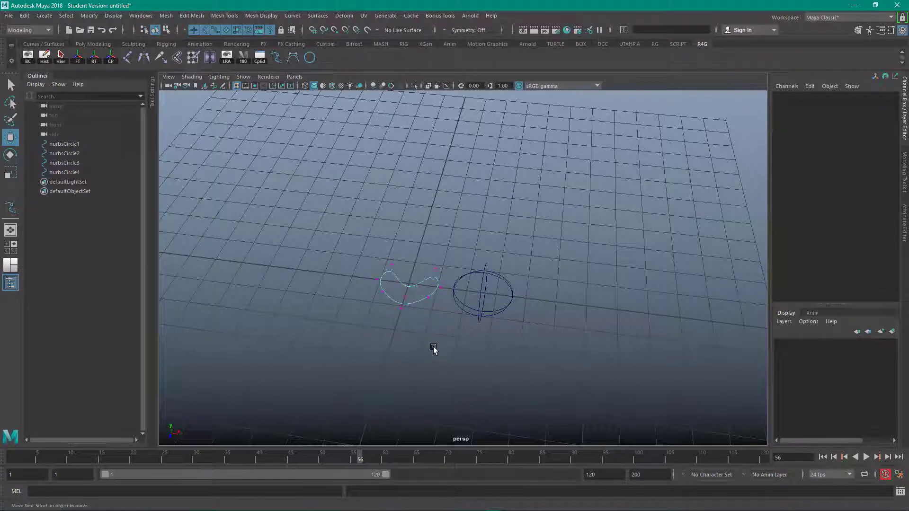
{"action": "right_click_drag", "start_coordinate": [424, 277], "coordinate": [473, 258]}
{"action": "left_click", "coordinate": [356, 243]}
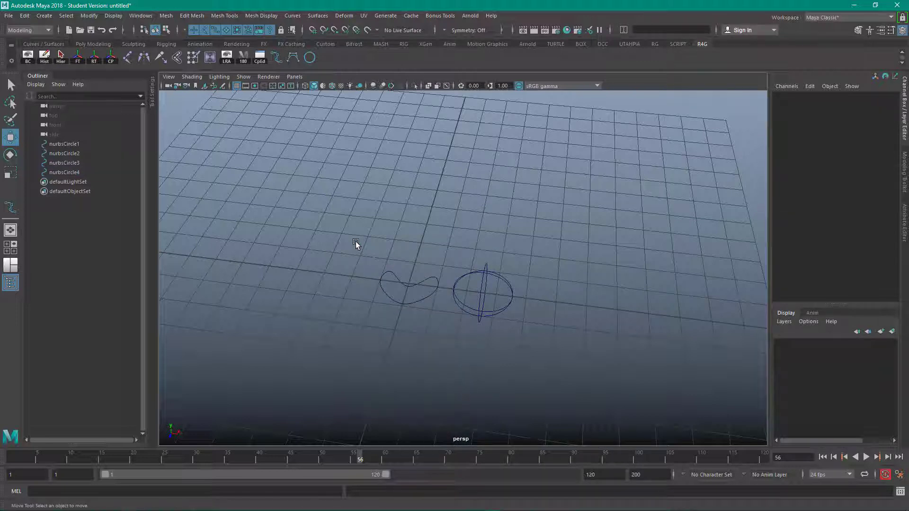